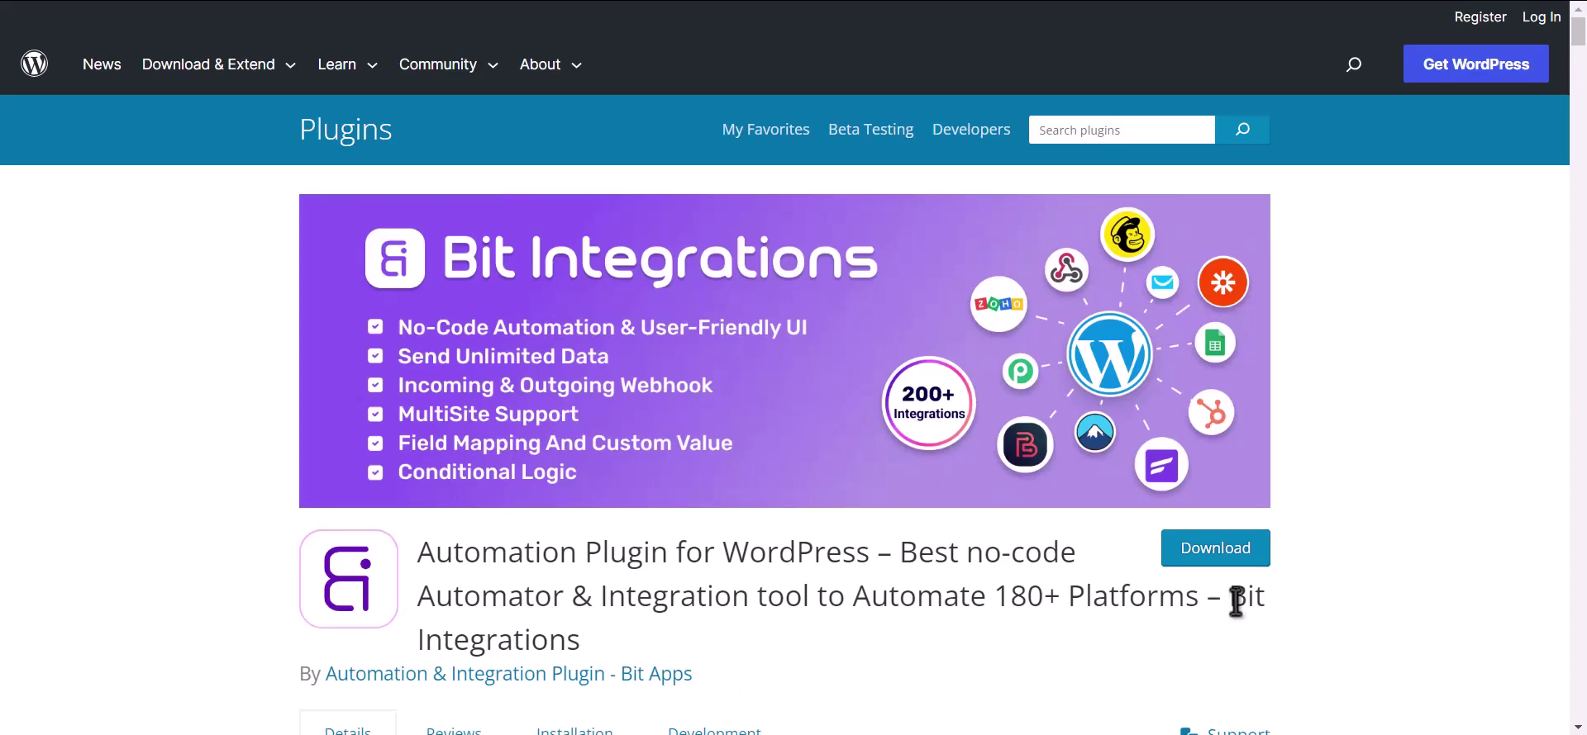
# Highlight the Bit Integrations plugin name on its WordPress.org listing page
pyautogui.moveTo(1229, 596); pyautogui.dragTo(1240, 623)
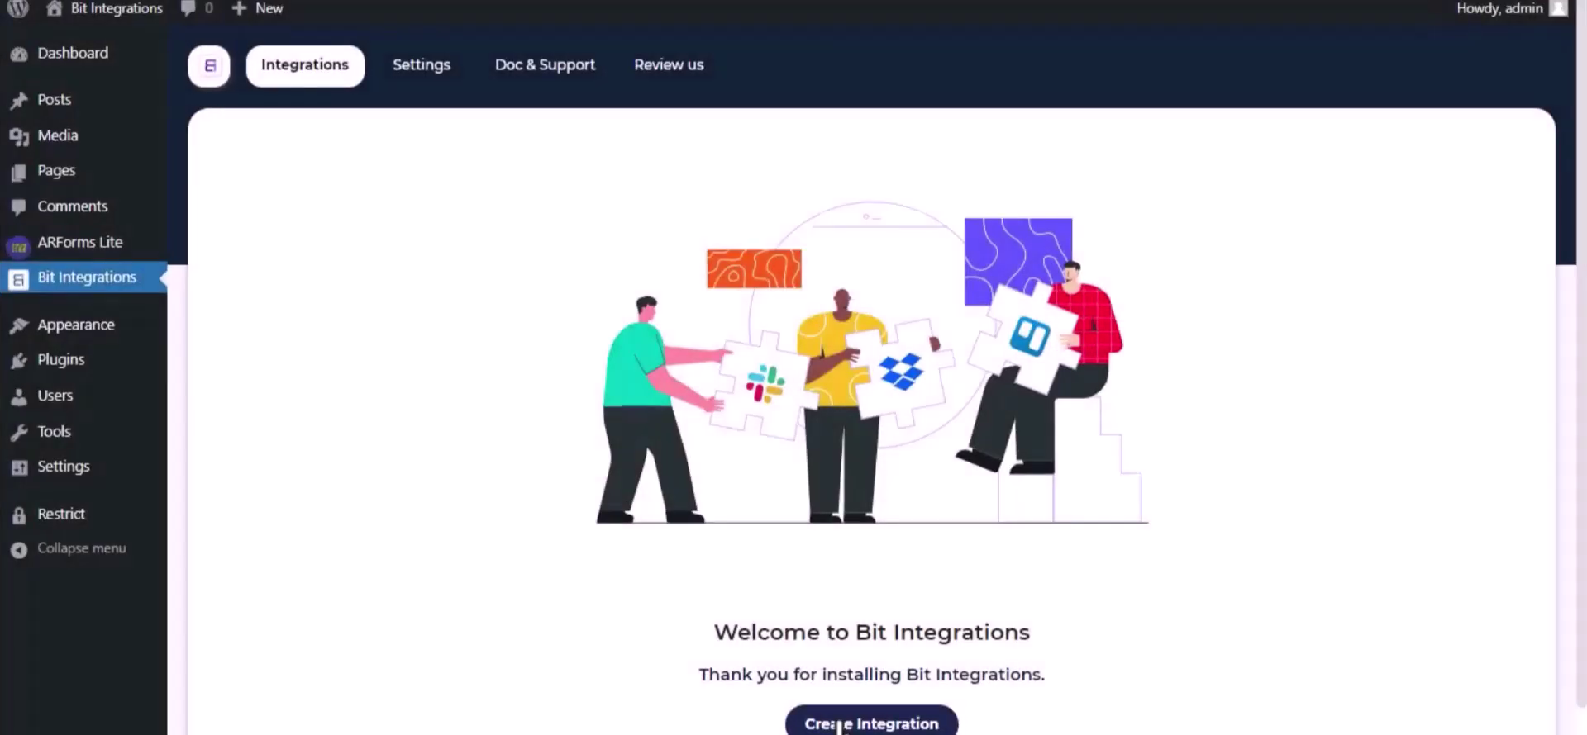
# Start a new integration triggered by ARForm's Contact Form, found by searching 'Arf'
pyautogui.click(868, 719)
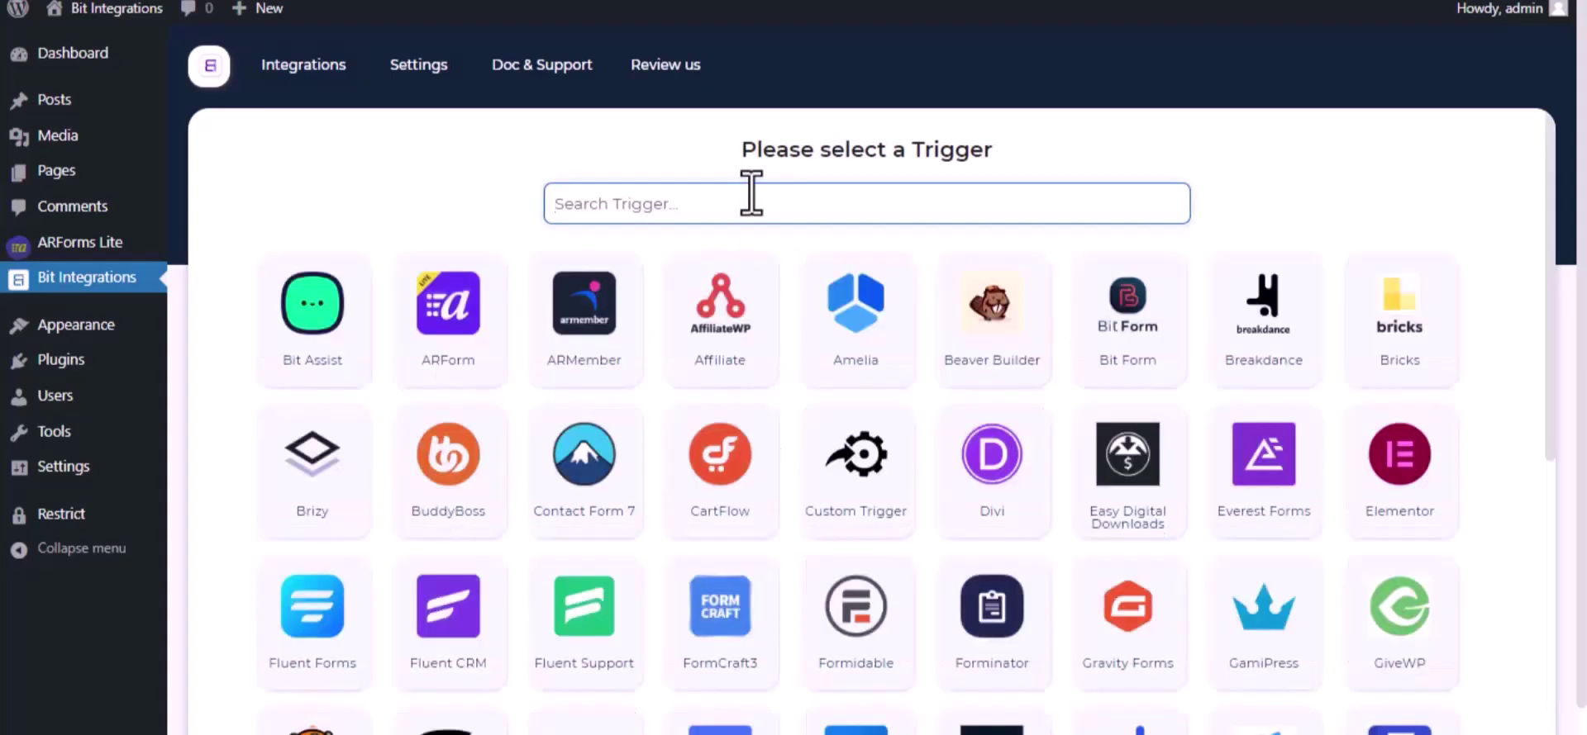
pyautogui.write('Arfo')
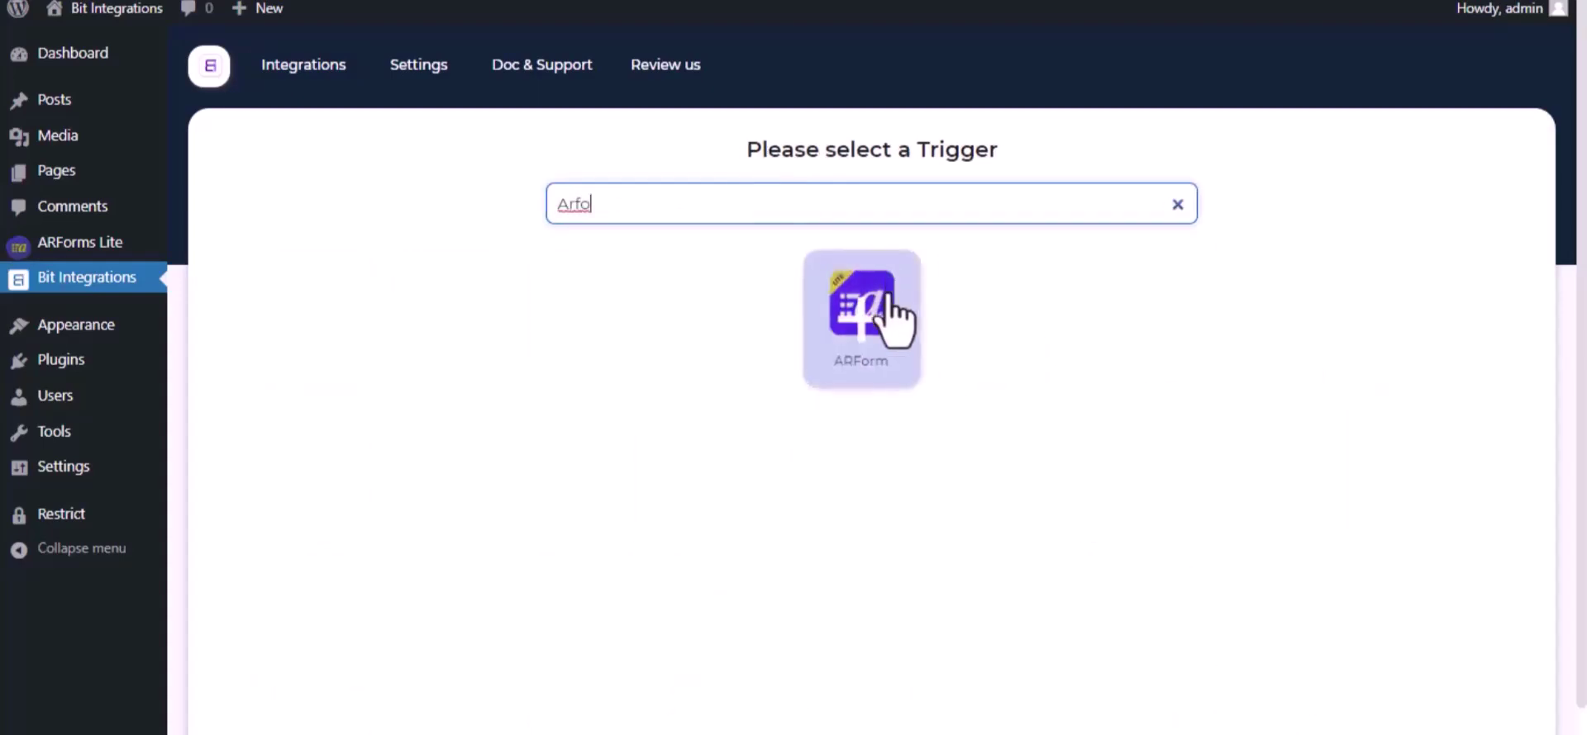
pyautogui.click(893, 323)
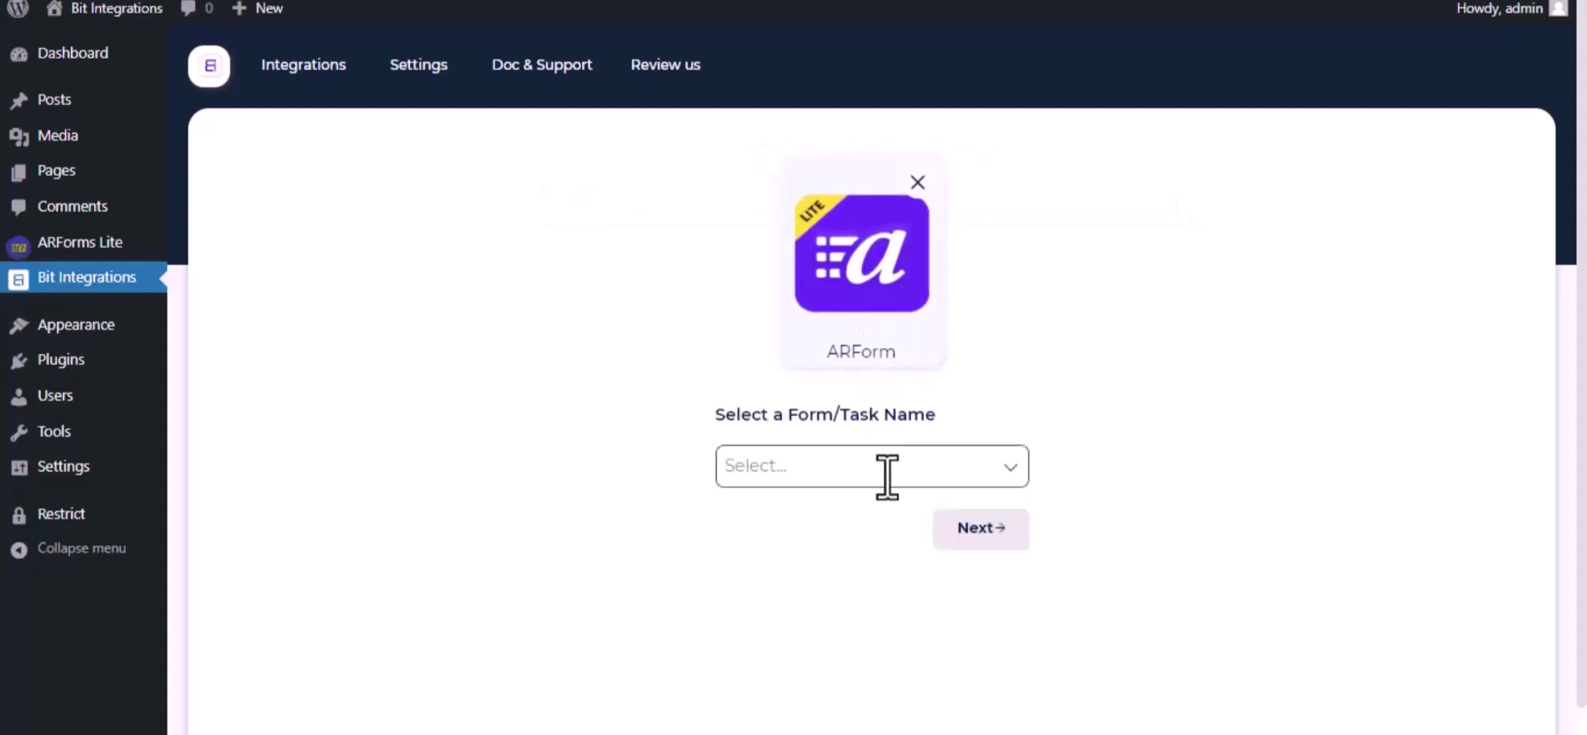
pyautogui.click(885, 470)
pyautogui.click(847, 513)
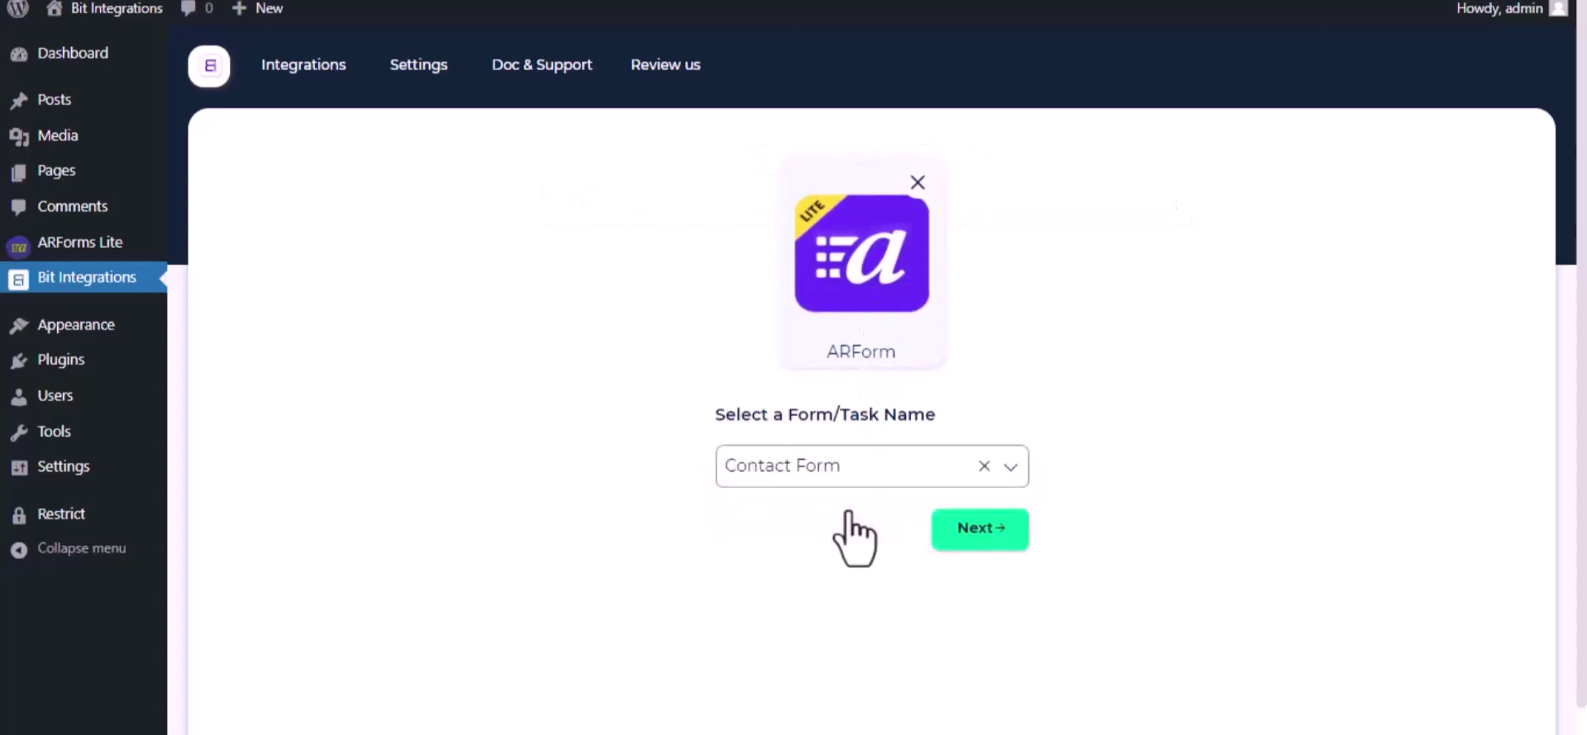
pyautogui.click(986, 529)
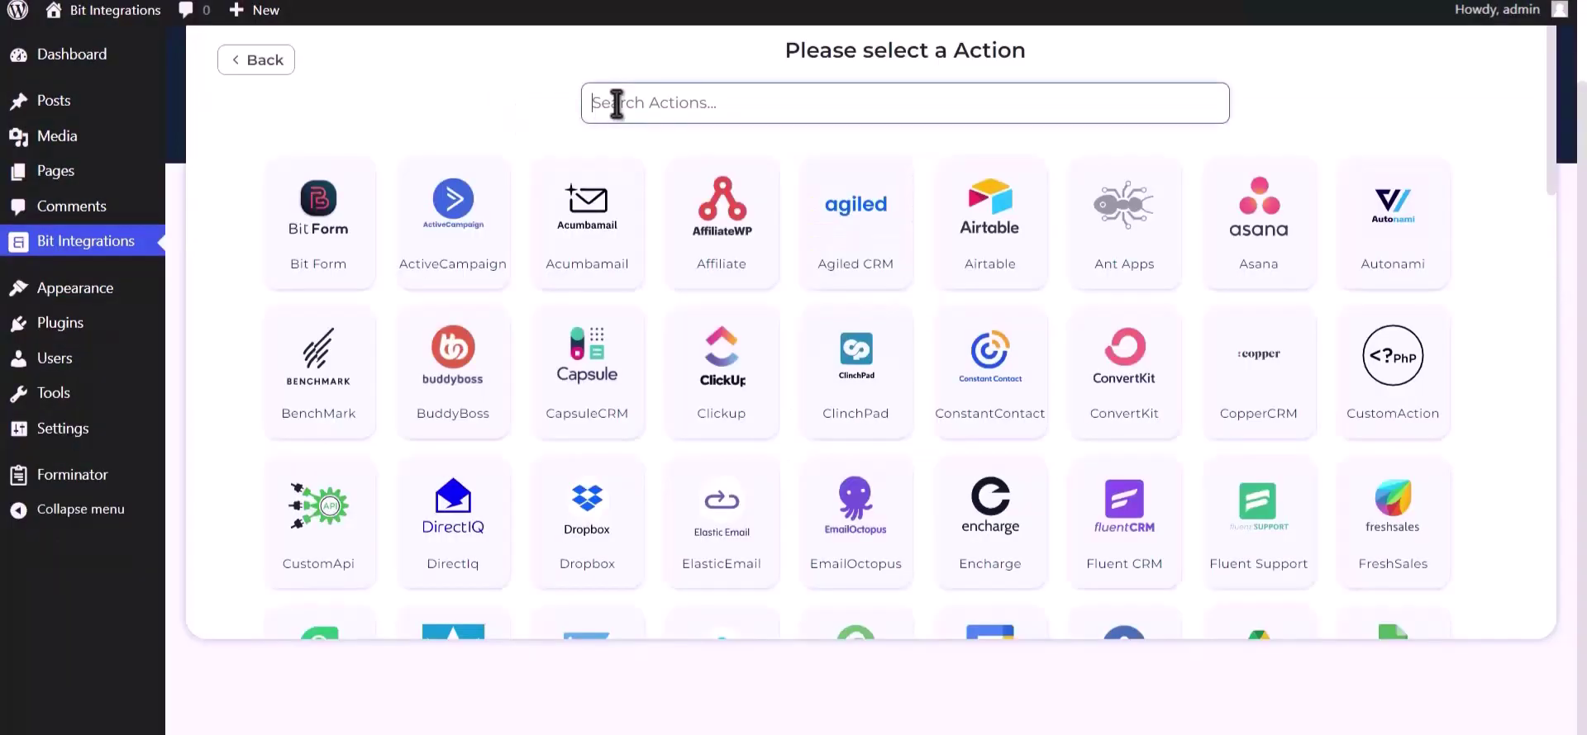
# Pick Dropbox as the action via a 'Dropbox' search and review the client-credentials instructions
pyautogui.write('Dropbox')
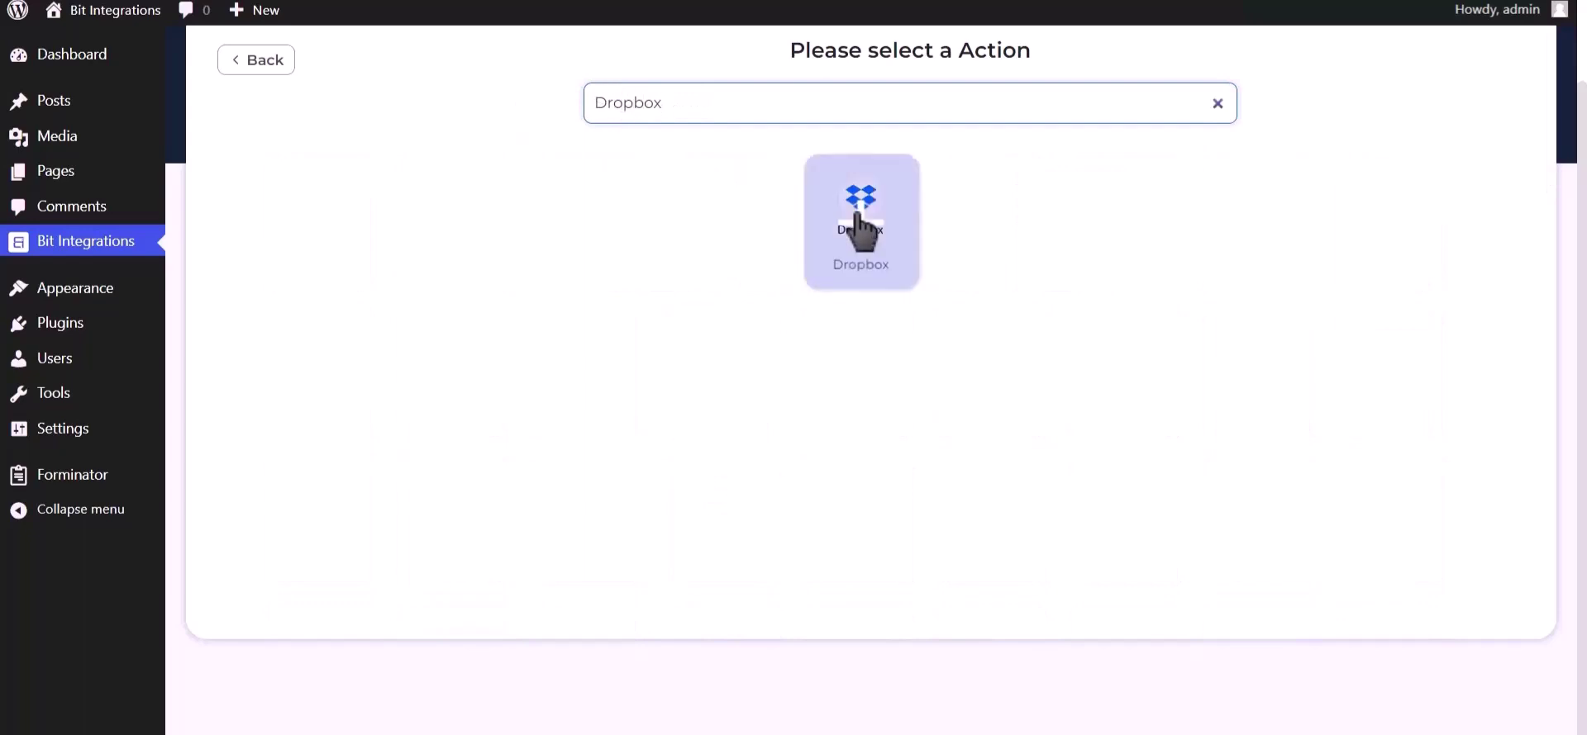
pyautogui.click(861, 217)
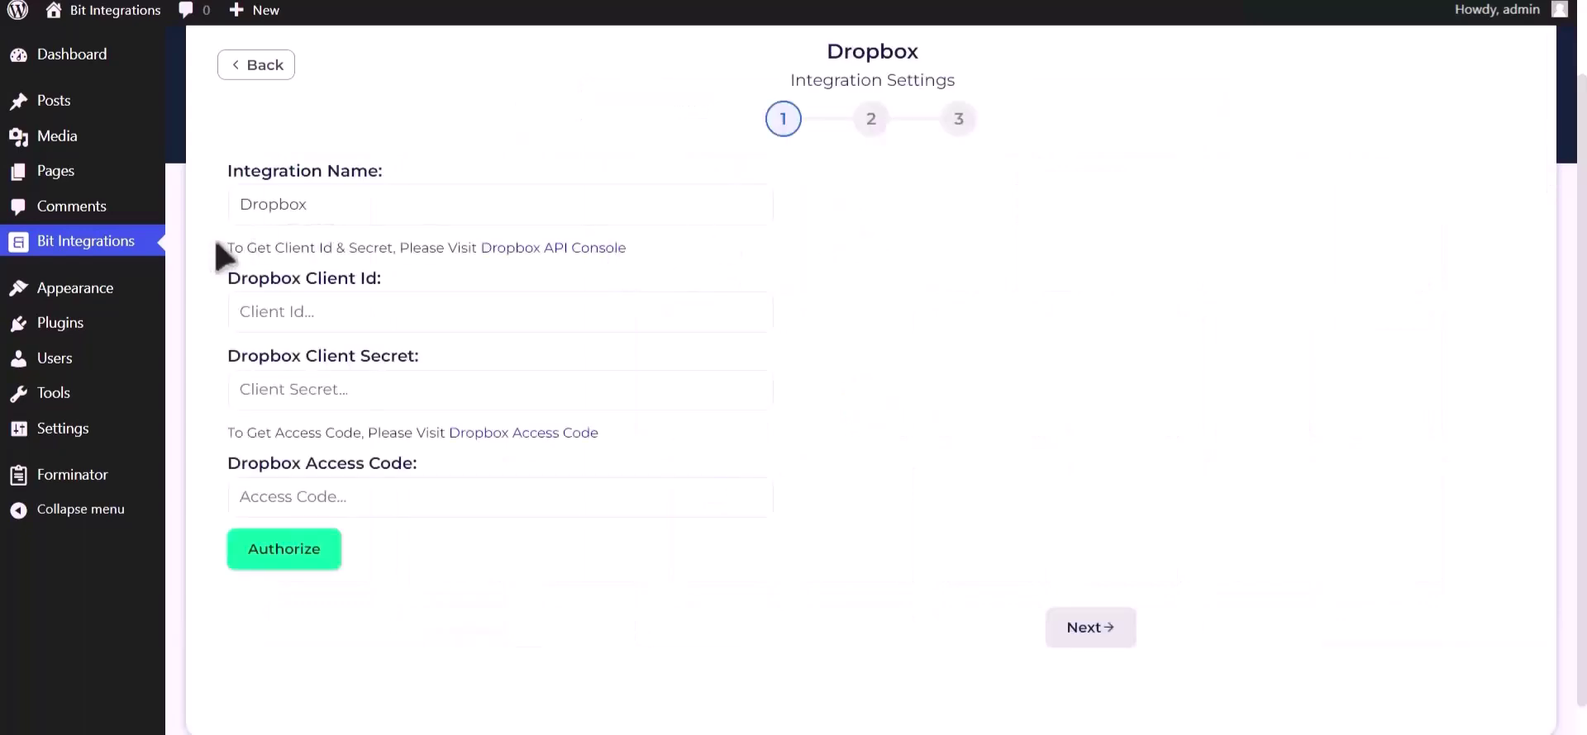
pyautogui.moveTo(231, 248); pyautogui.dragTo(467, 248)
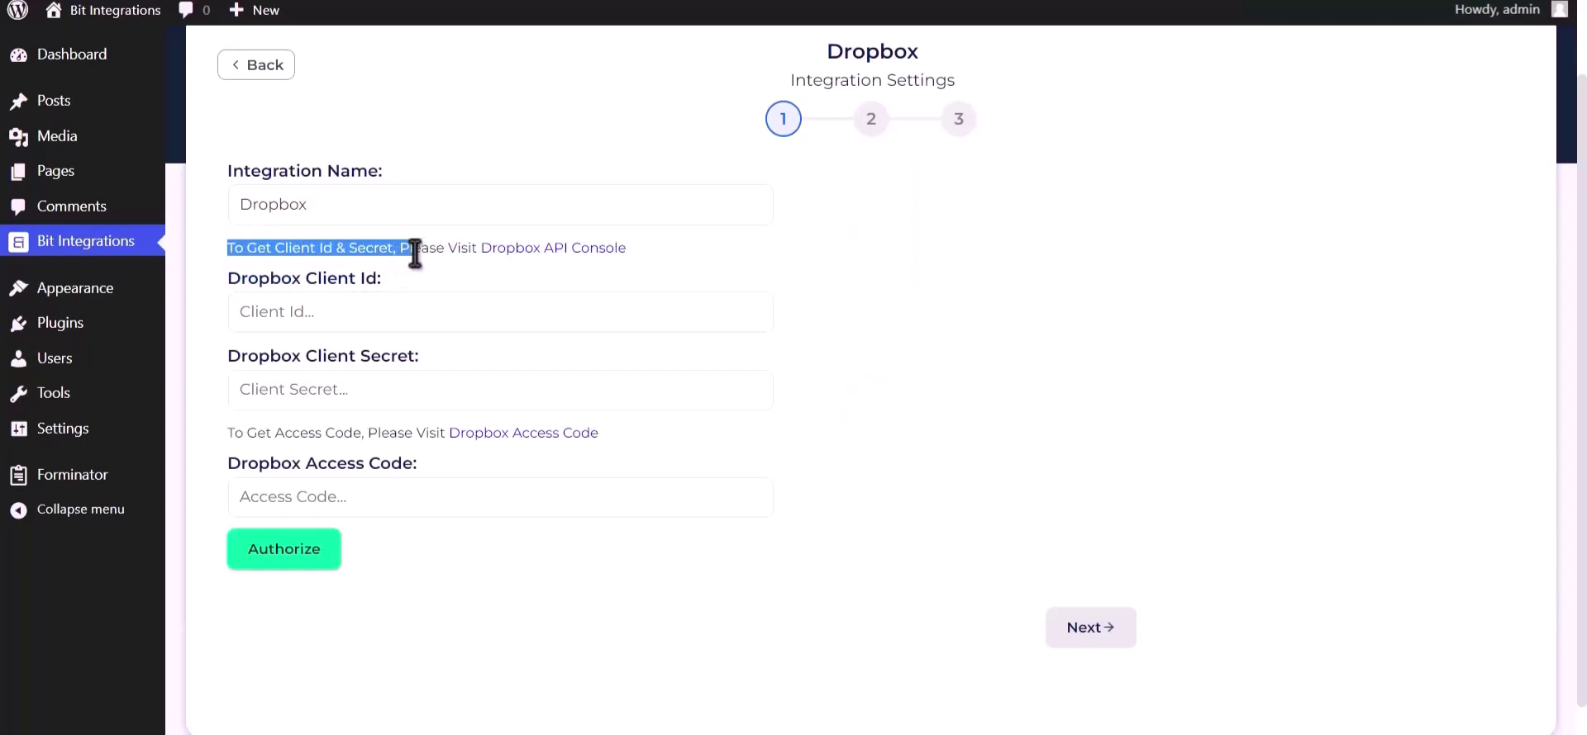
# Create the scoped-access Dropbox app 'BitIntegrations' with Full Dropbox access in the API Console
pyautogui.click(543, 248)
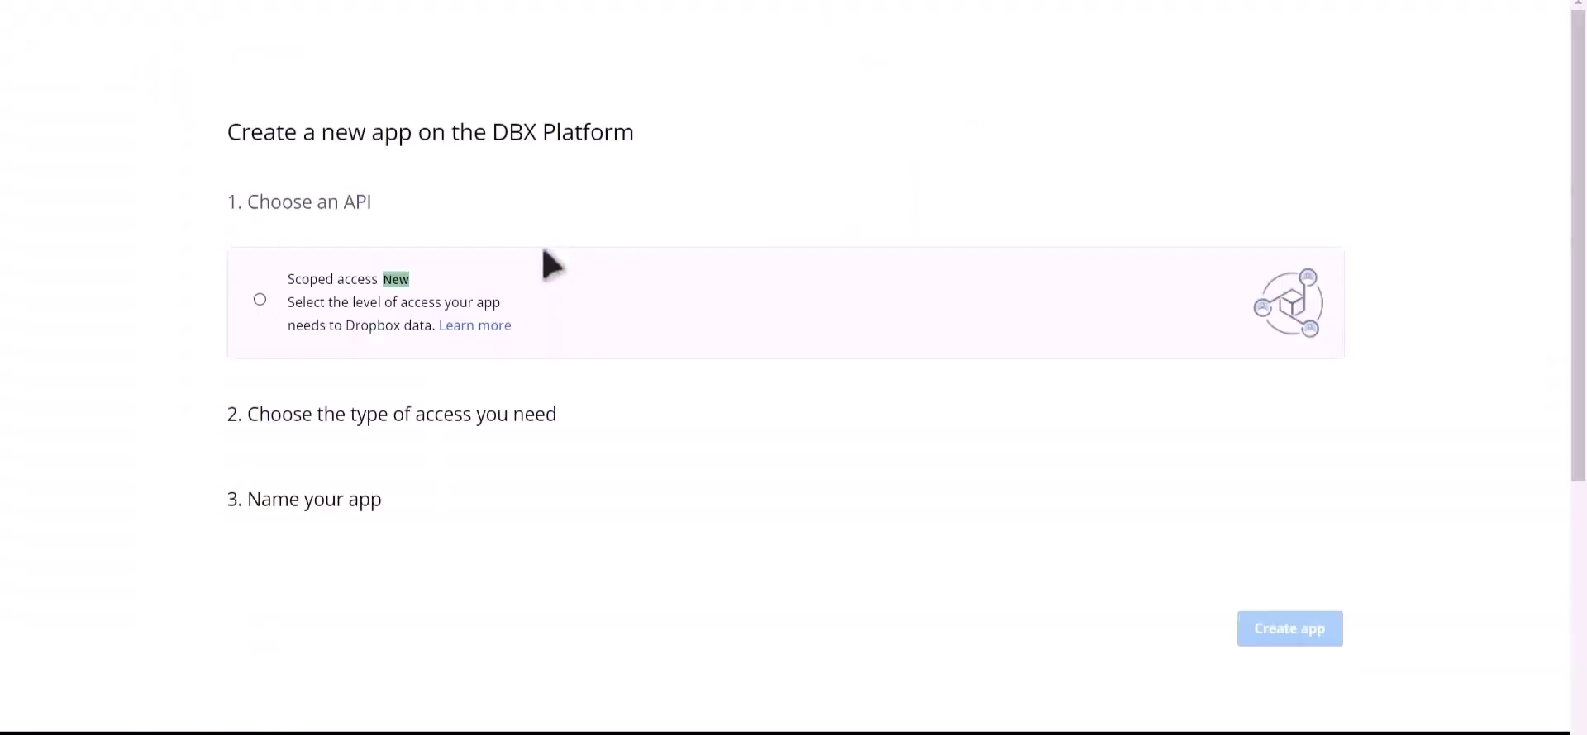
pyautogui.click(259, 299)
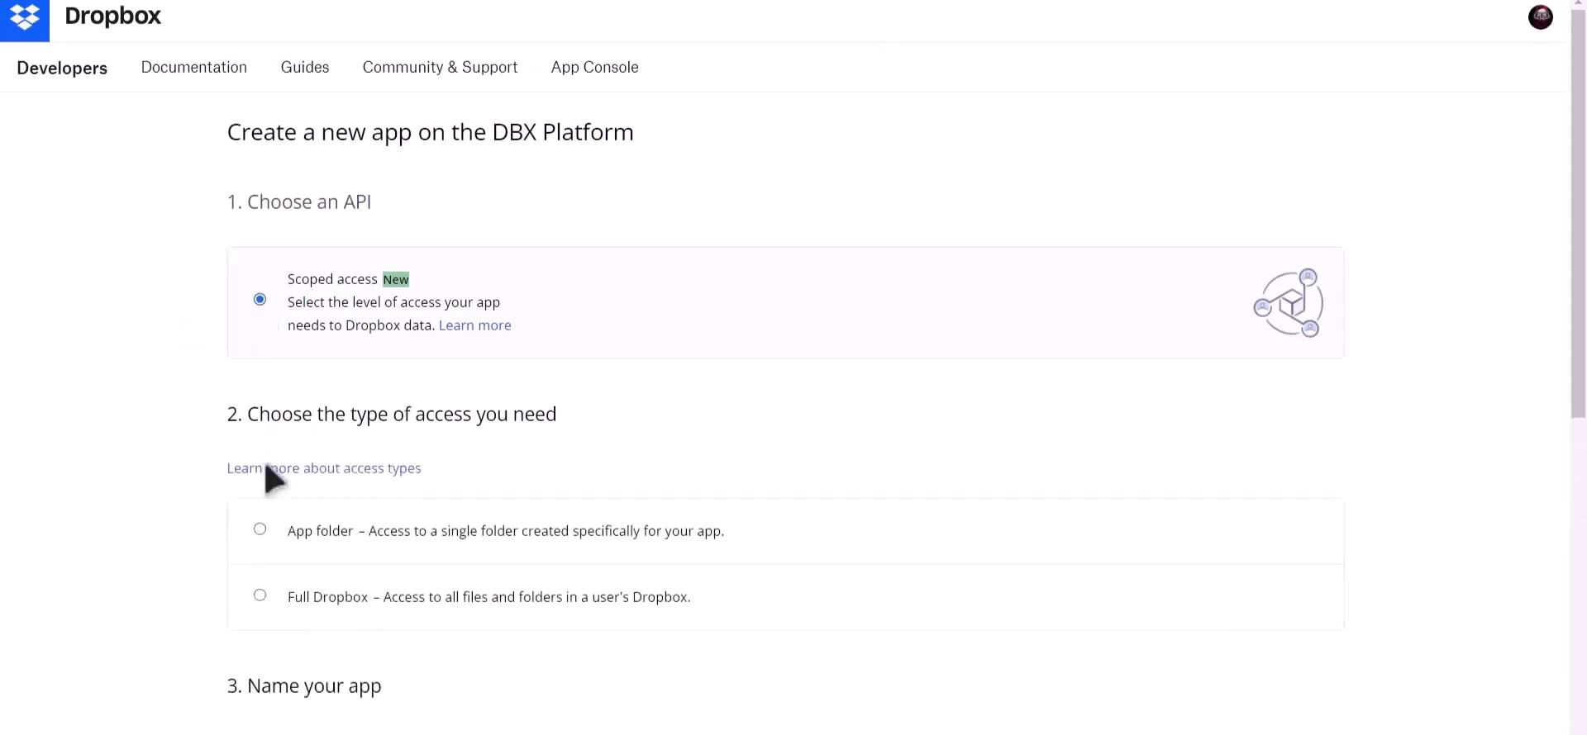
pyautogui.click(278, 599)
pyautogui.scroll(-4, 198, 609)
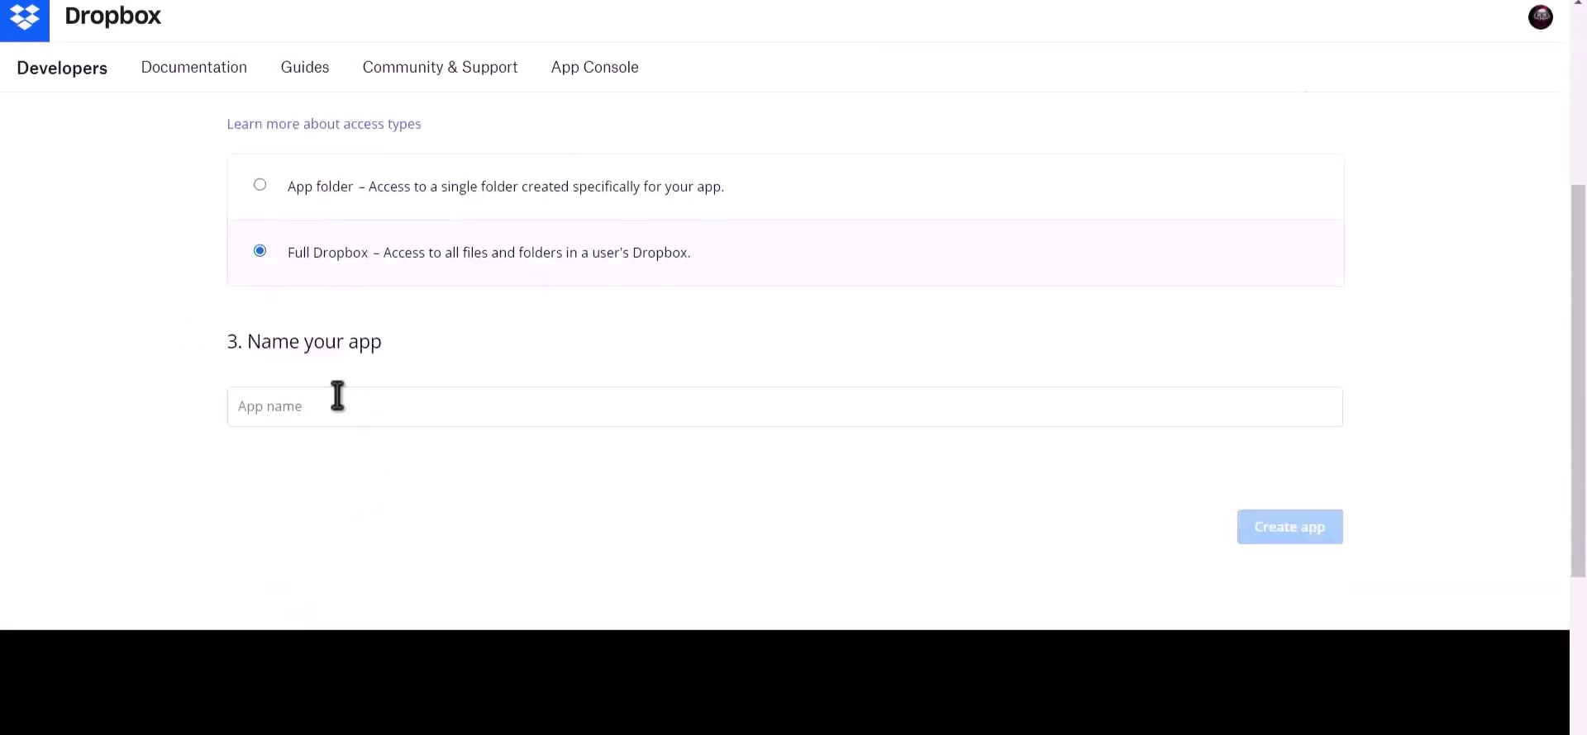
pyautogui.write('Bl')
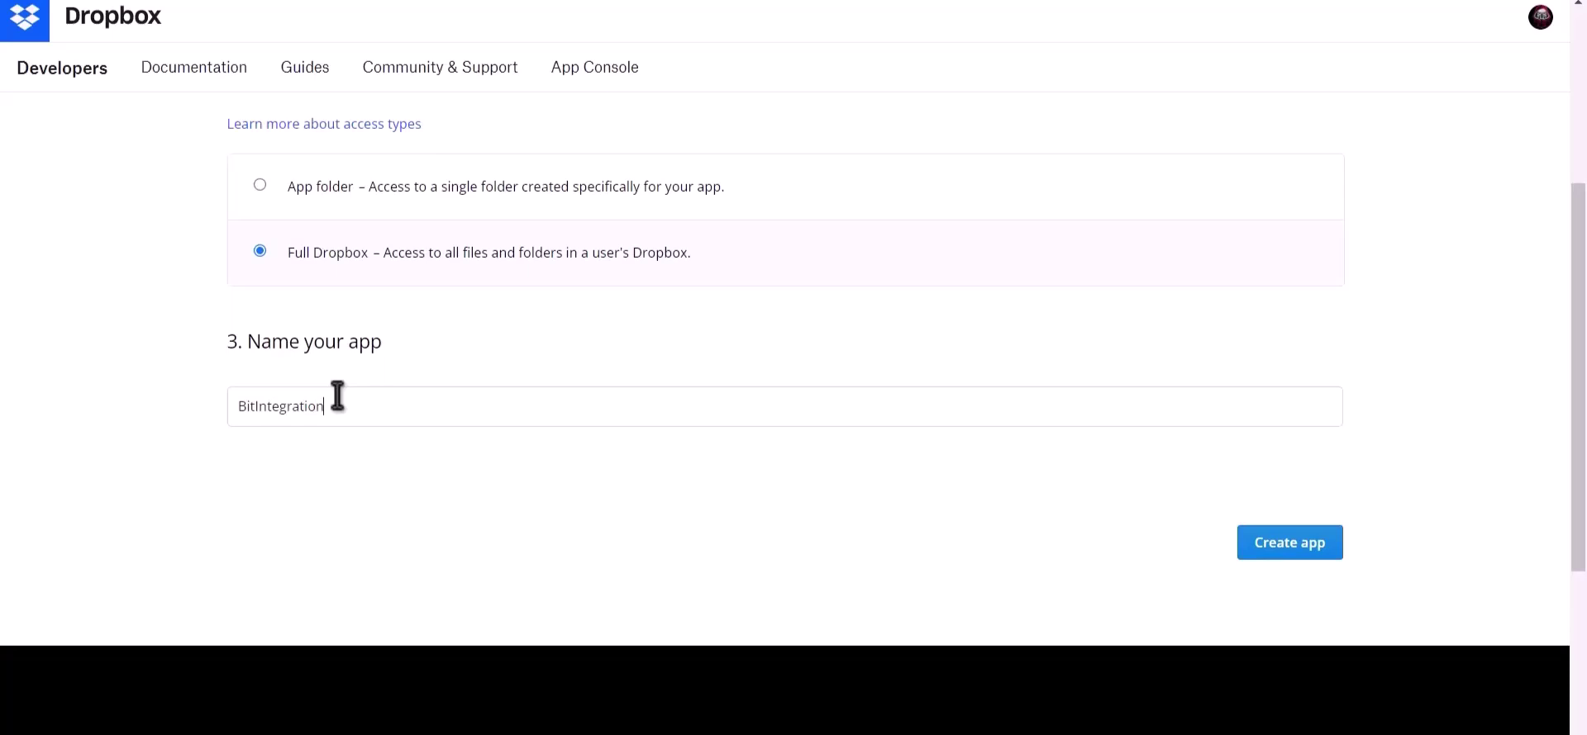
pyautogui.click(1258, 552)
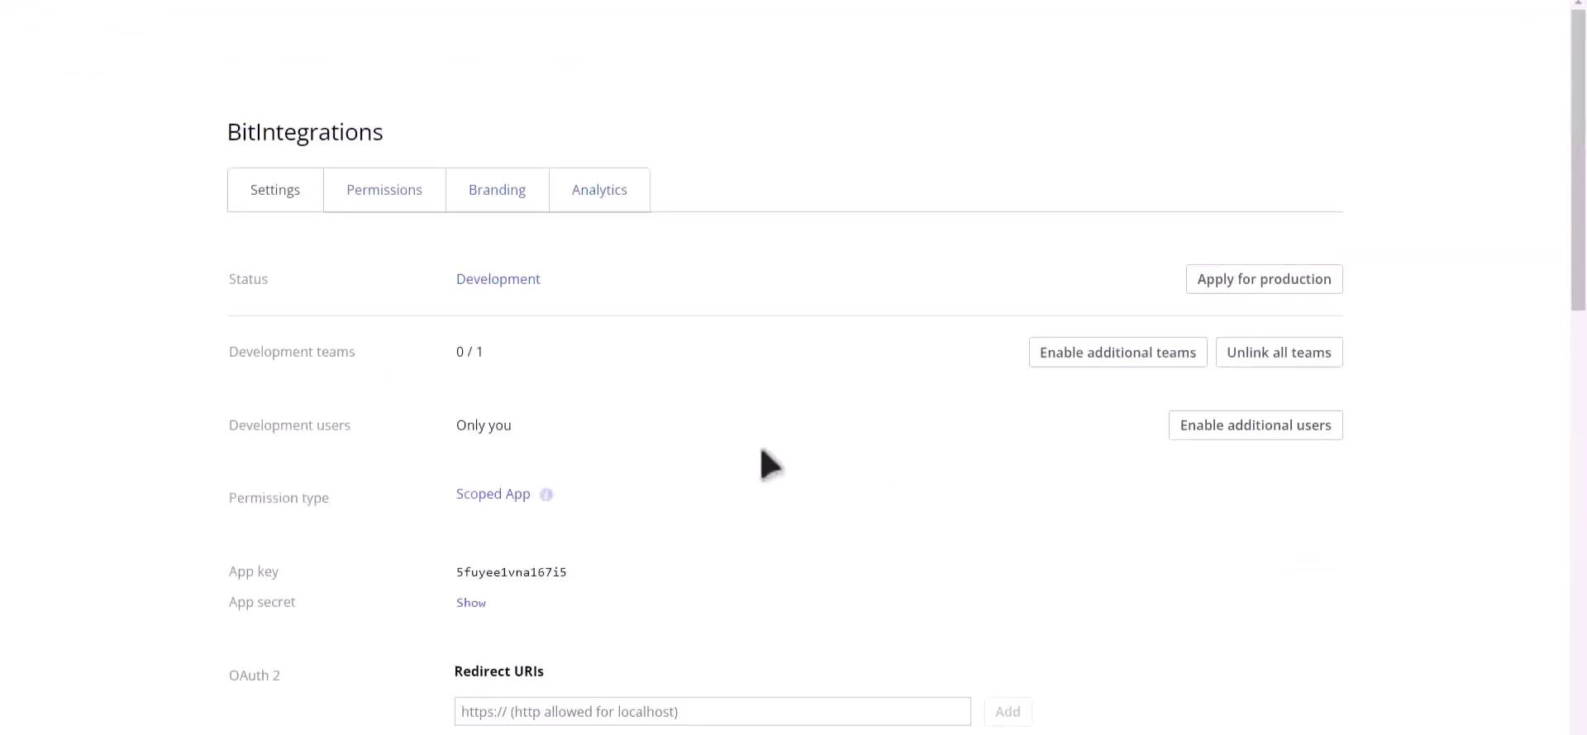
# Enable the account info write, file metadata write, and file content write and read scopes
pyautogui.click(383, 198)
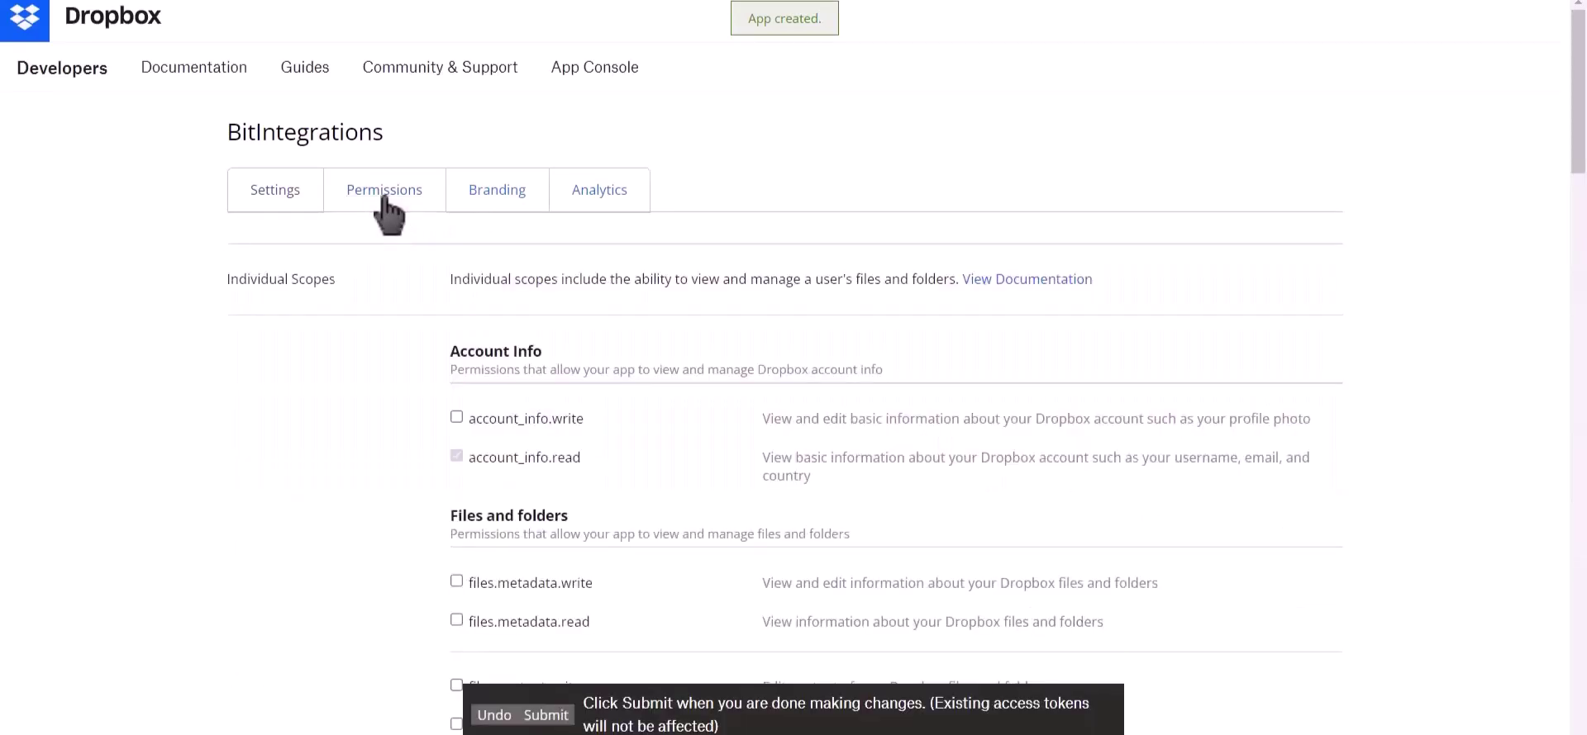
pyautogui.click(456, 417)
pyautogui.scroll(-2, 456, 420)
pyautogui.click(456, 410)
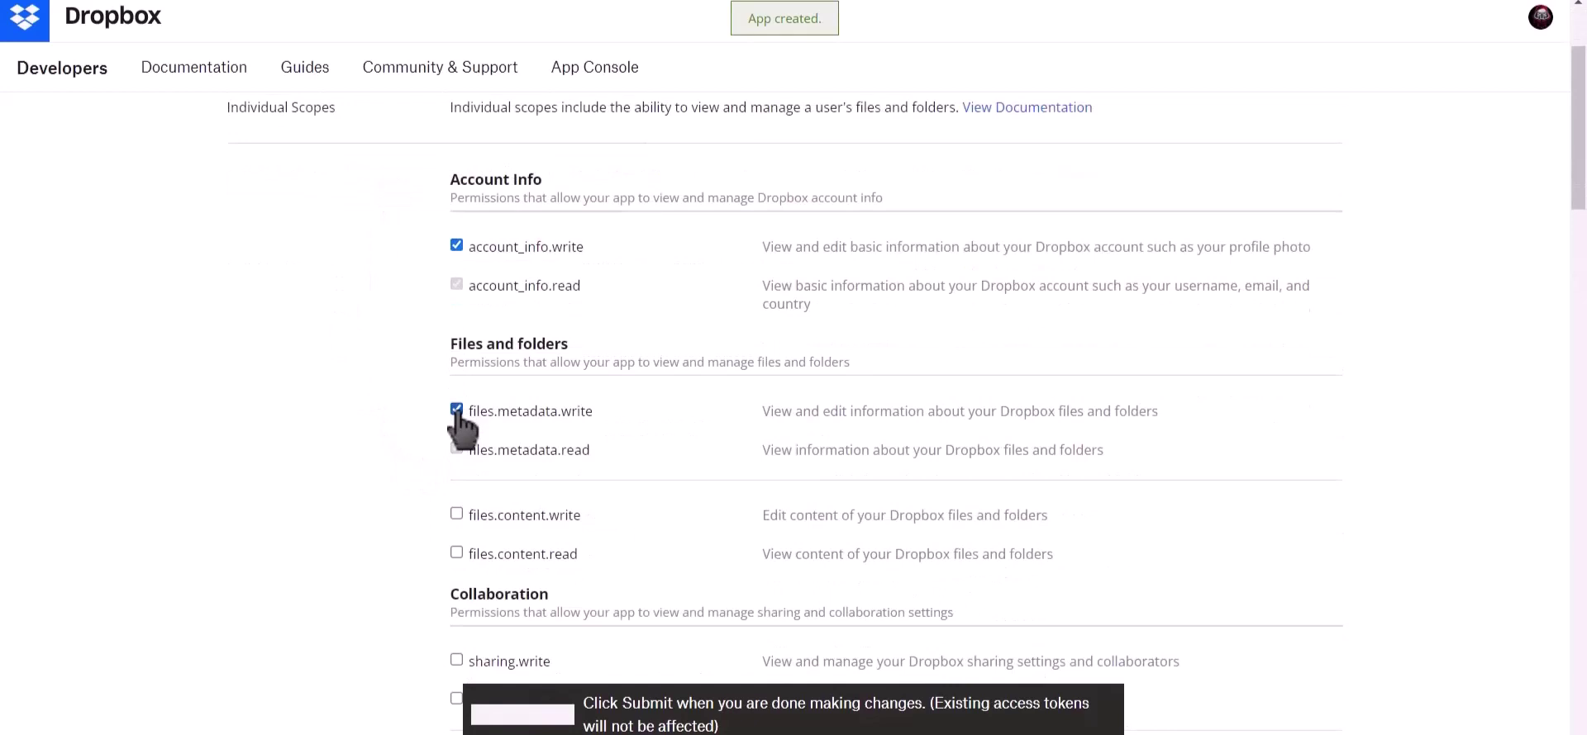
pyautogui.scroll(-2, 463, 418)
pyautogui.click(456, 341)
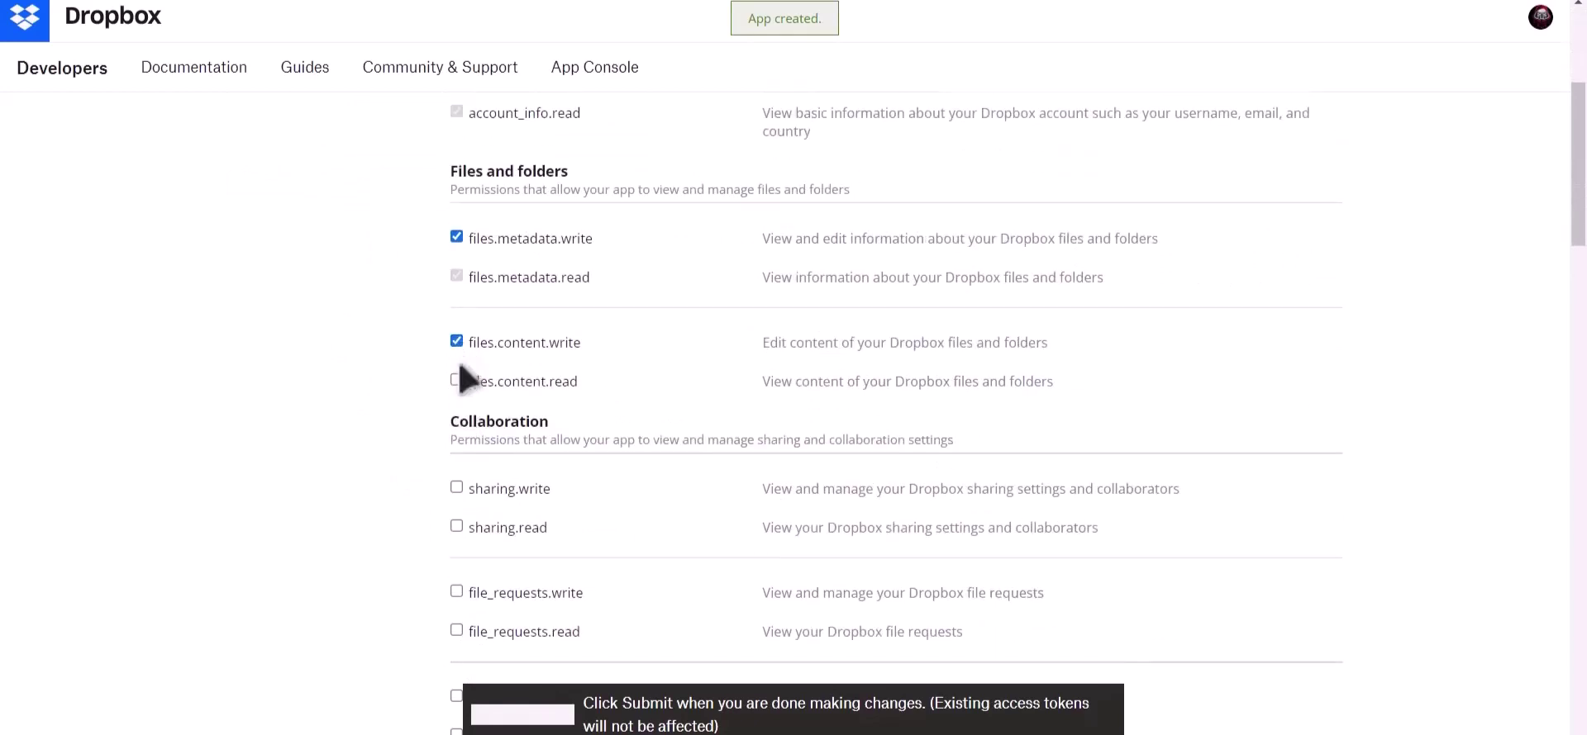
pyautogui.click(456, 381)
# Enable the sharing, file requests and contacts scopes and submit the permission changes
pyautogui.scroll(-3, 461, 401)
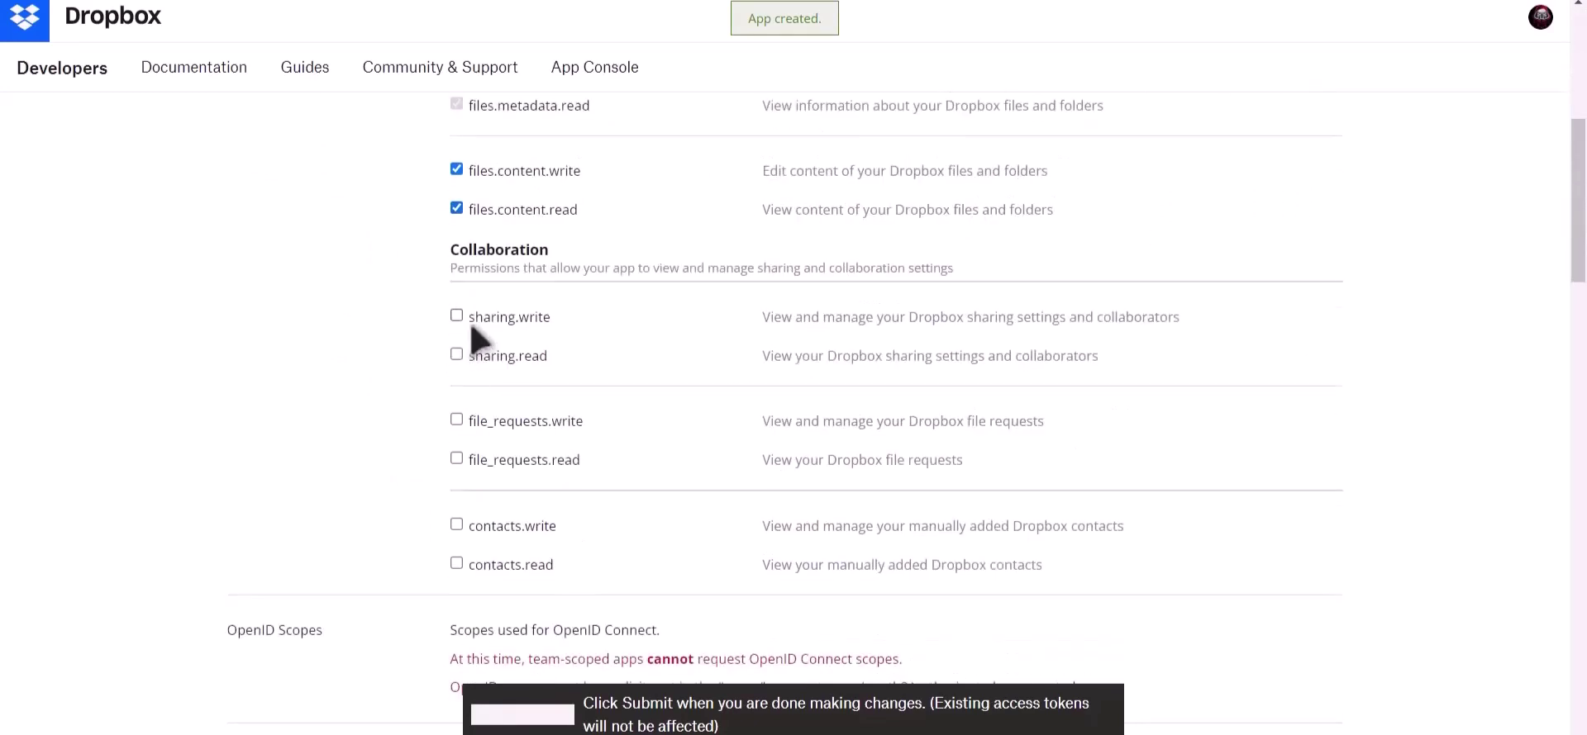
pyautogui.click(457, 317)
pyautogui.click(456, 420)
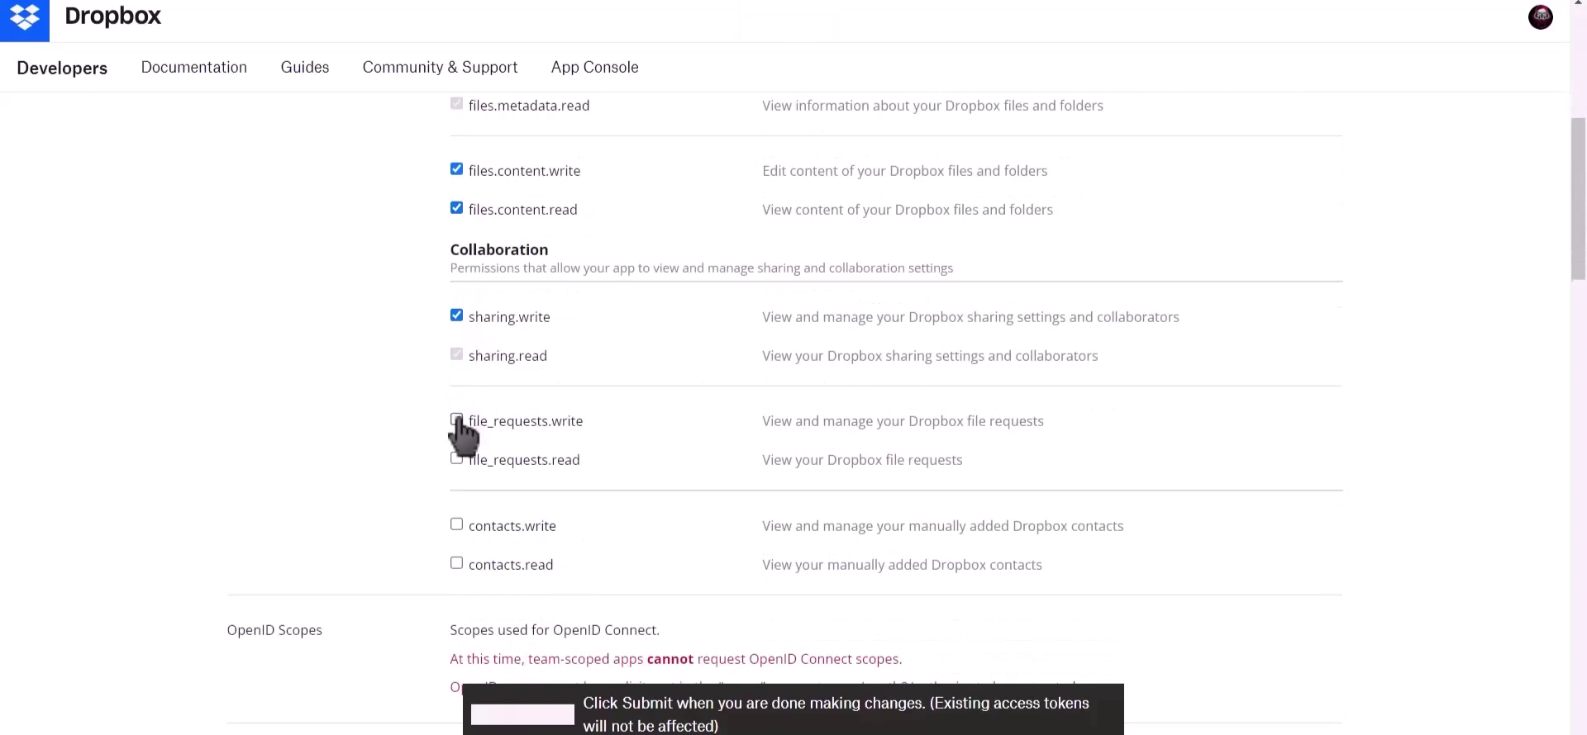
pyautogui.click(456, 525)
pyautogui.scroll(-3, 459, 533)
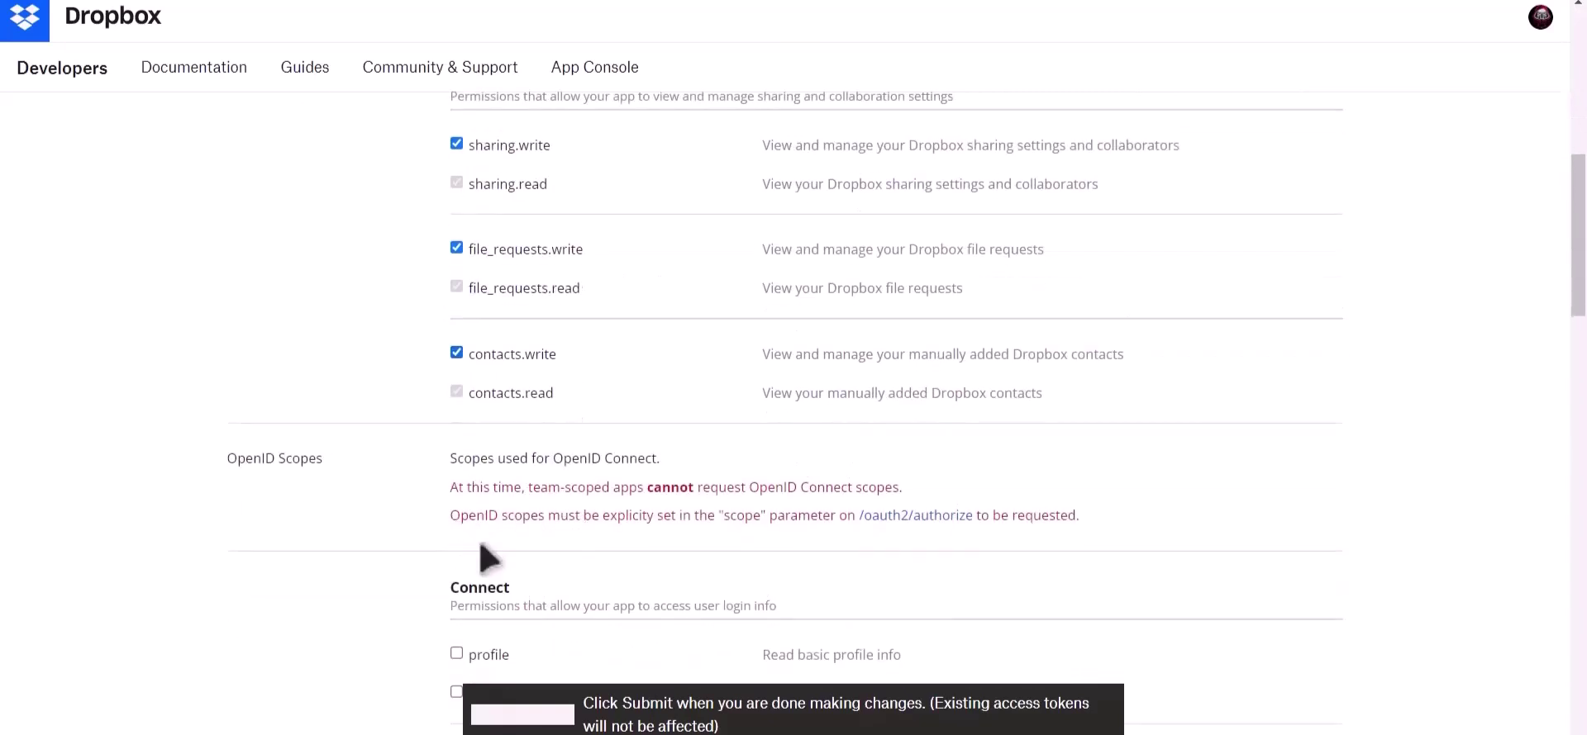
pyautogui.click(552, 722)
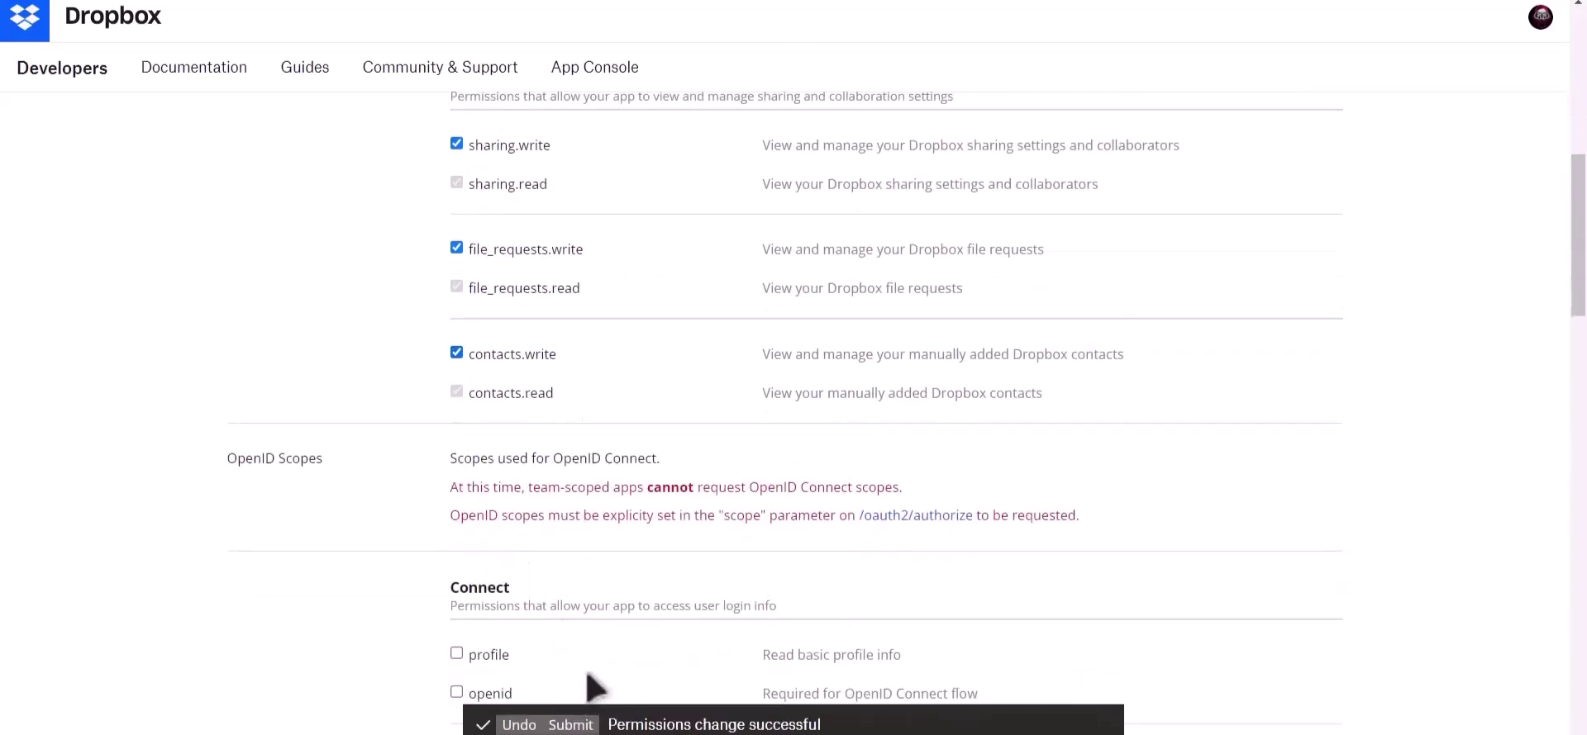
# Copy the Dropbox app key into the Bit Integrations Client Id field
pyautogui.scroll(10, 620, 506)
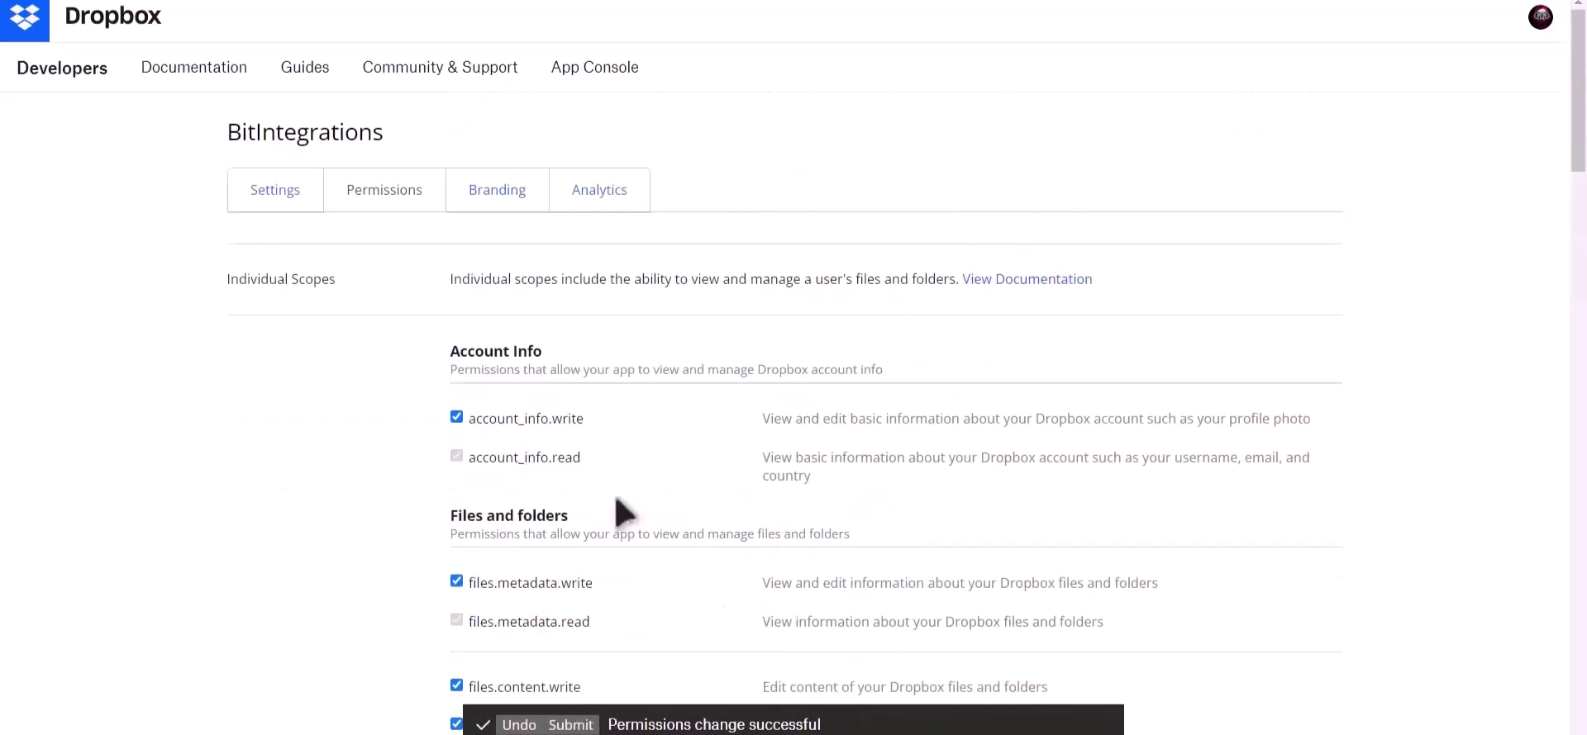
pyautogui.click(267, 198)
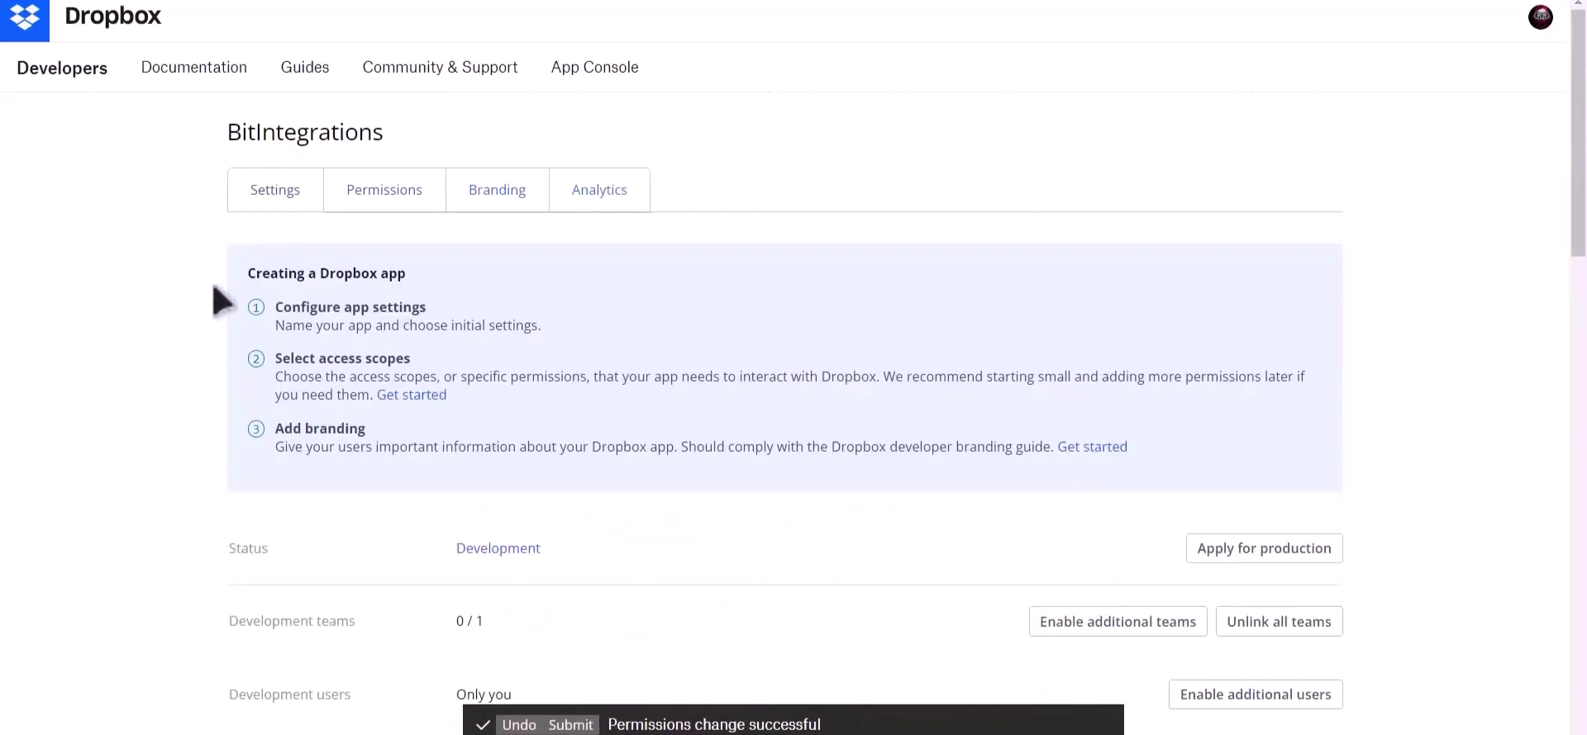
pyautogui.scroll(-2, 232, 389)
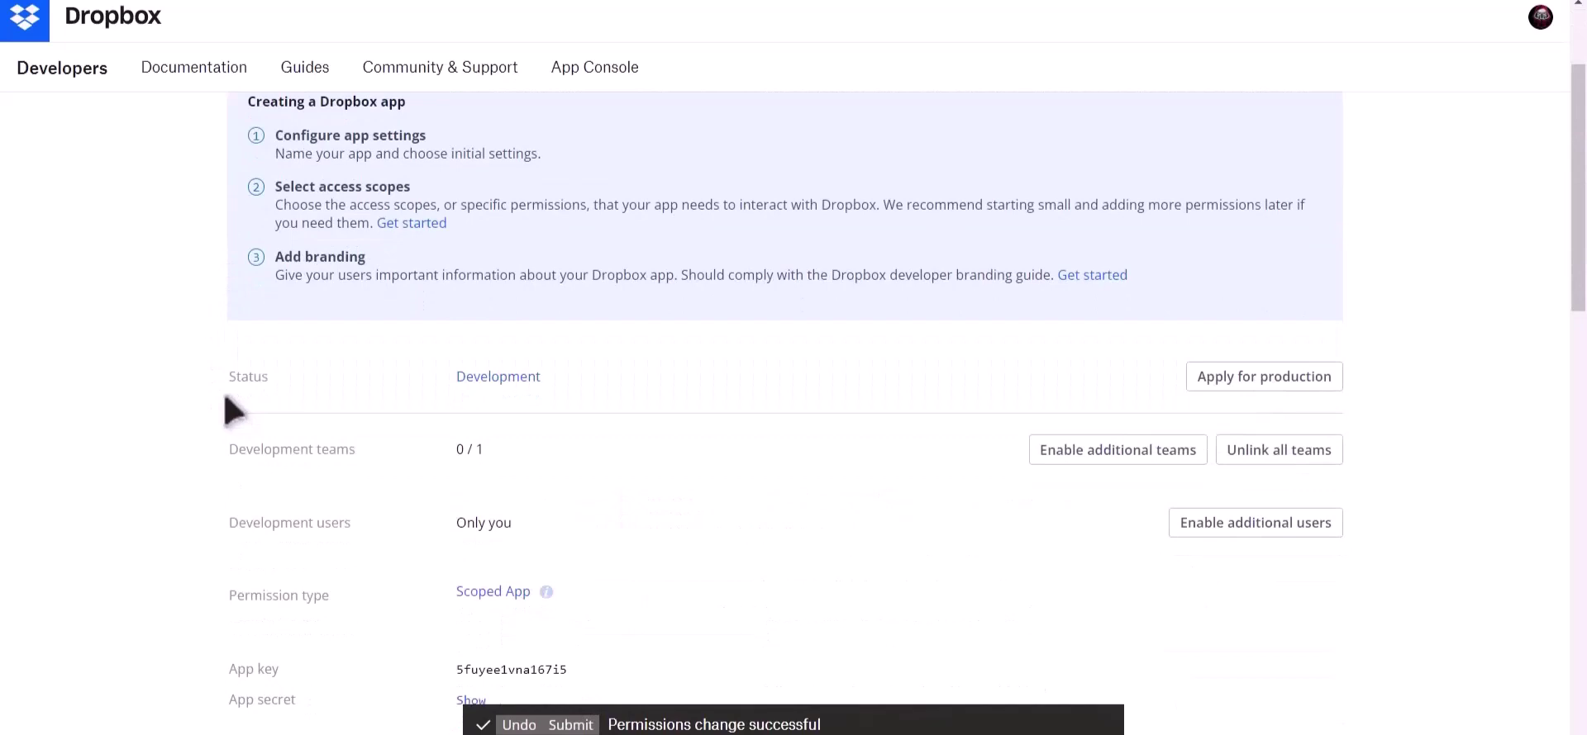
pyautogui.scroll(-2, 226, 409)
pyautogui.moveTo(228, 500); pyautogui.dragTo(285, 519)
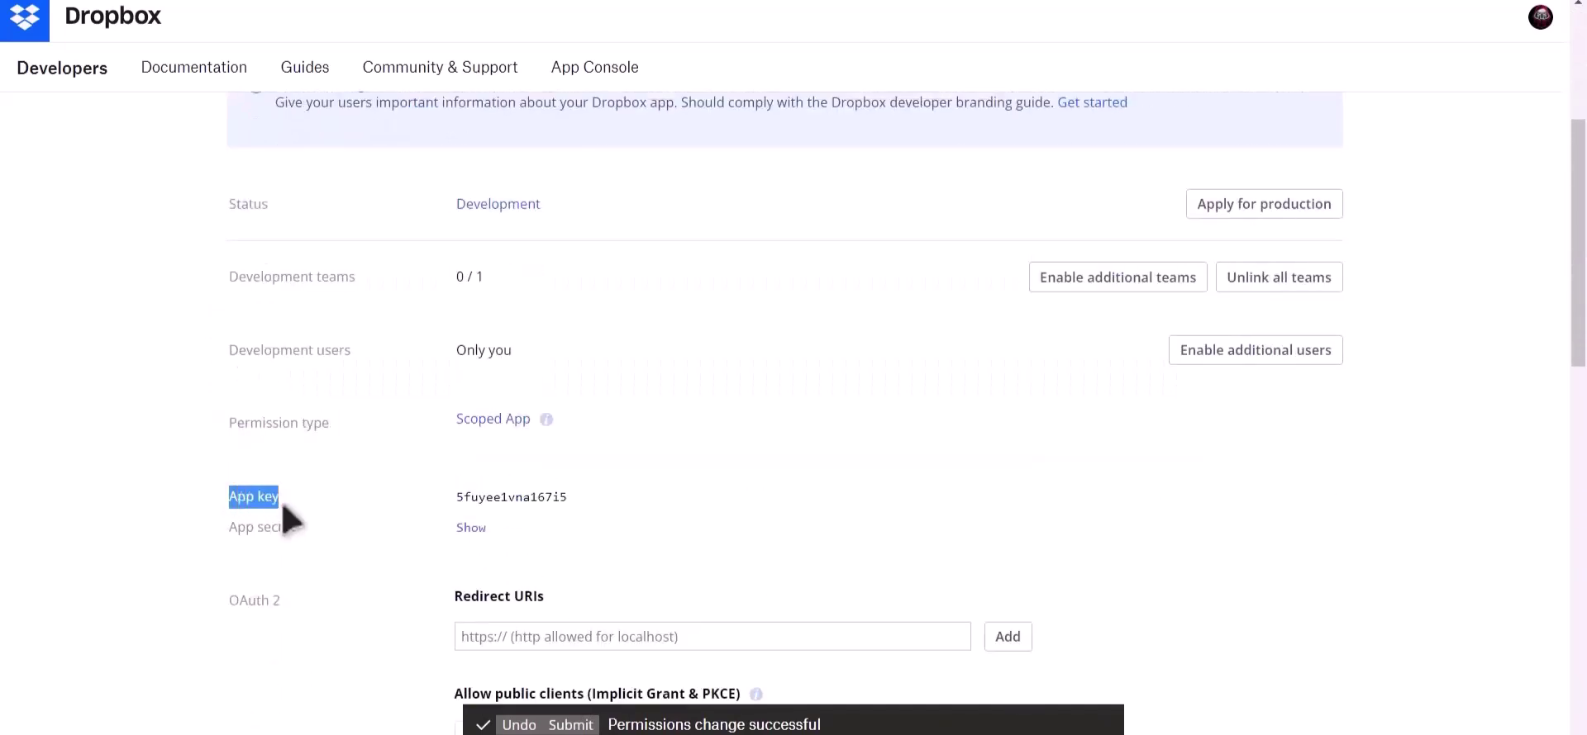
pyautogui.doubleClick(468, 497)
pyautogui.hotkey('ctrl', 'c')
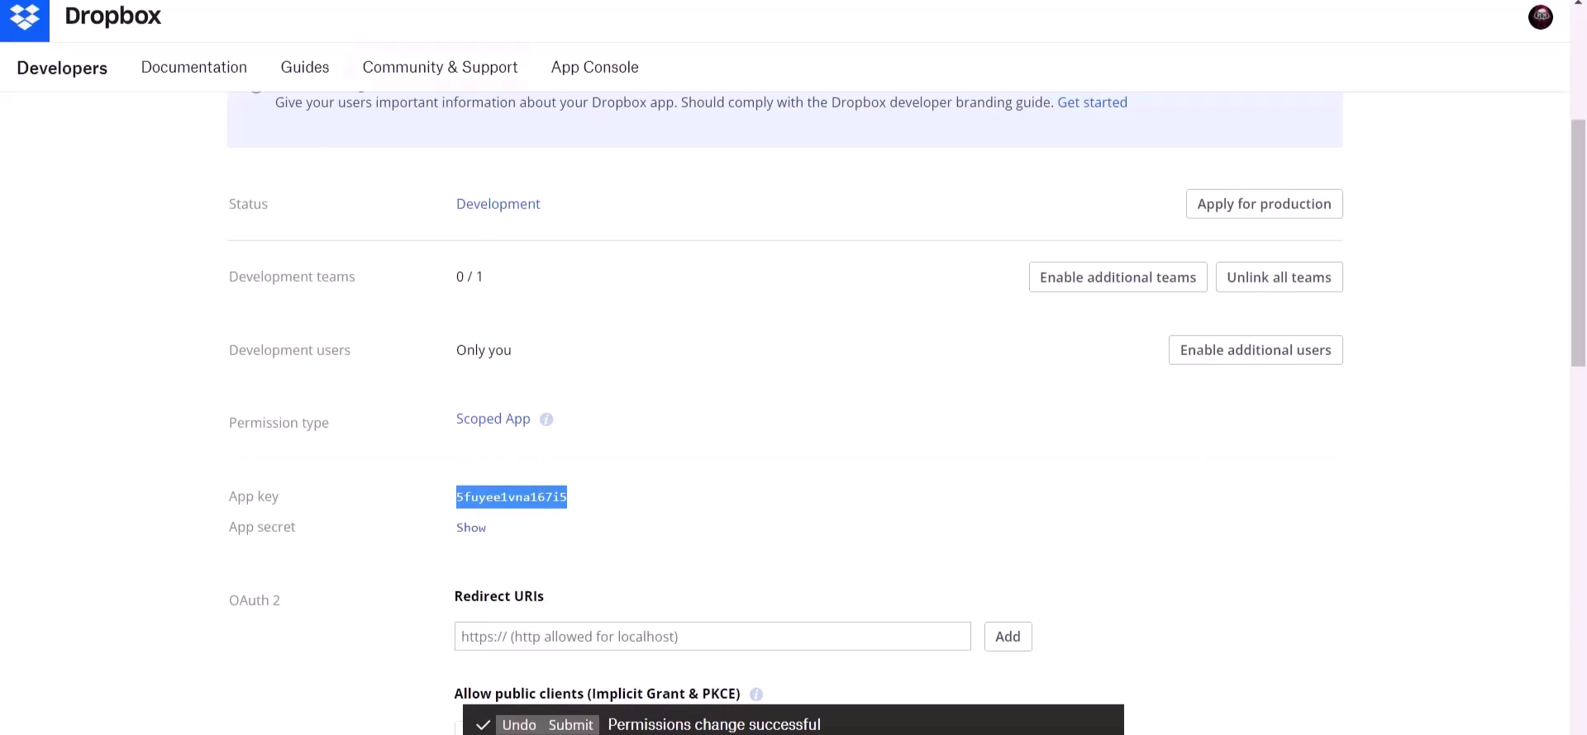
pyautogui.click(372, 311)
pyautogui.hotkey('ctrl', 'v')
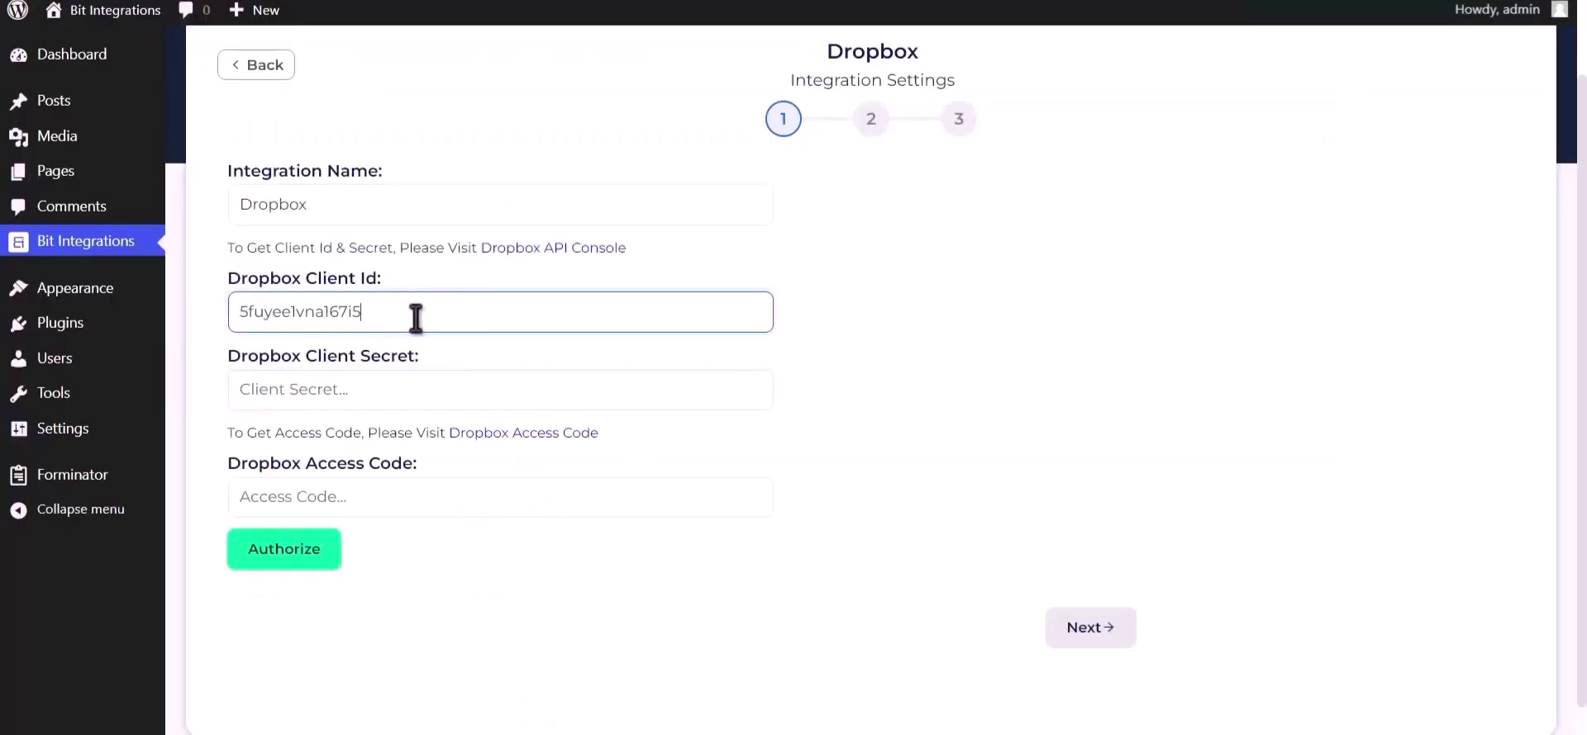
# Copy the Dropbox app secret into the Client Secret field
pyautogui.click(578, 11)
pyautogui.click(463, 530)
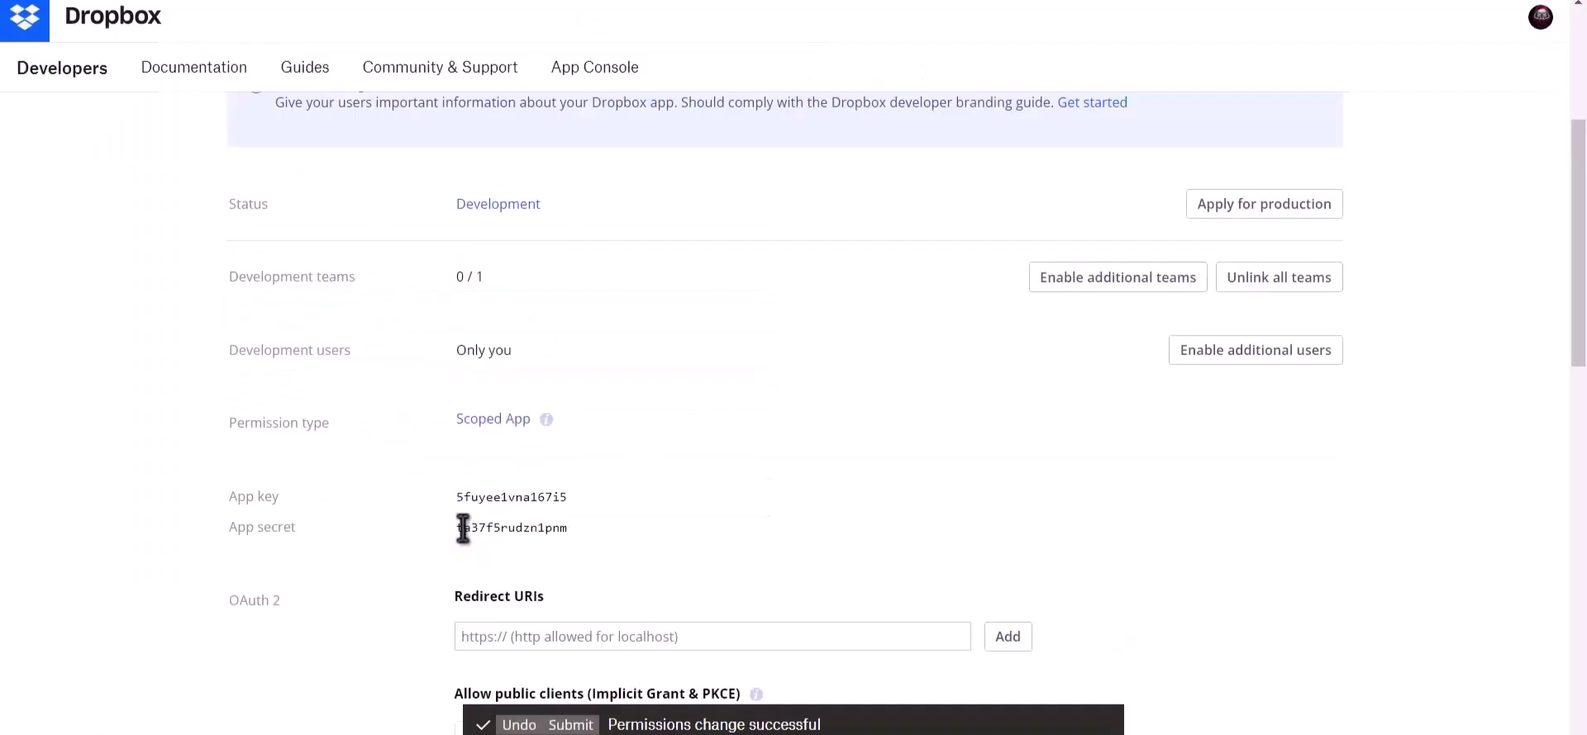
pyautogui.doubleClick(501, 529)
pyautogui.hotkey('ctrl', 'c')
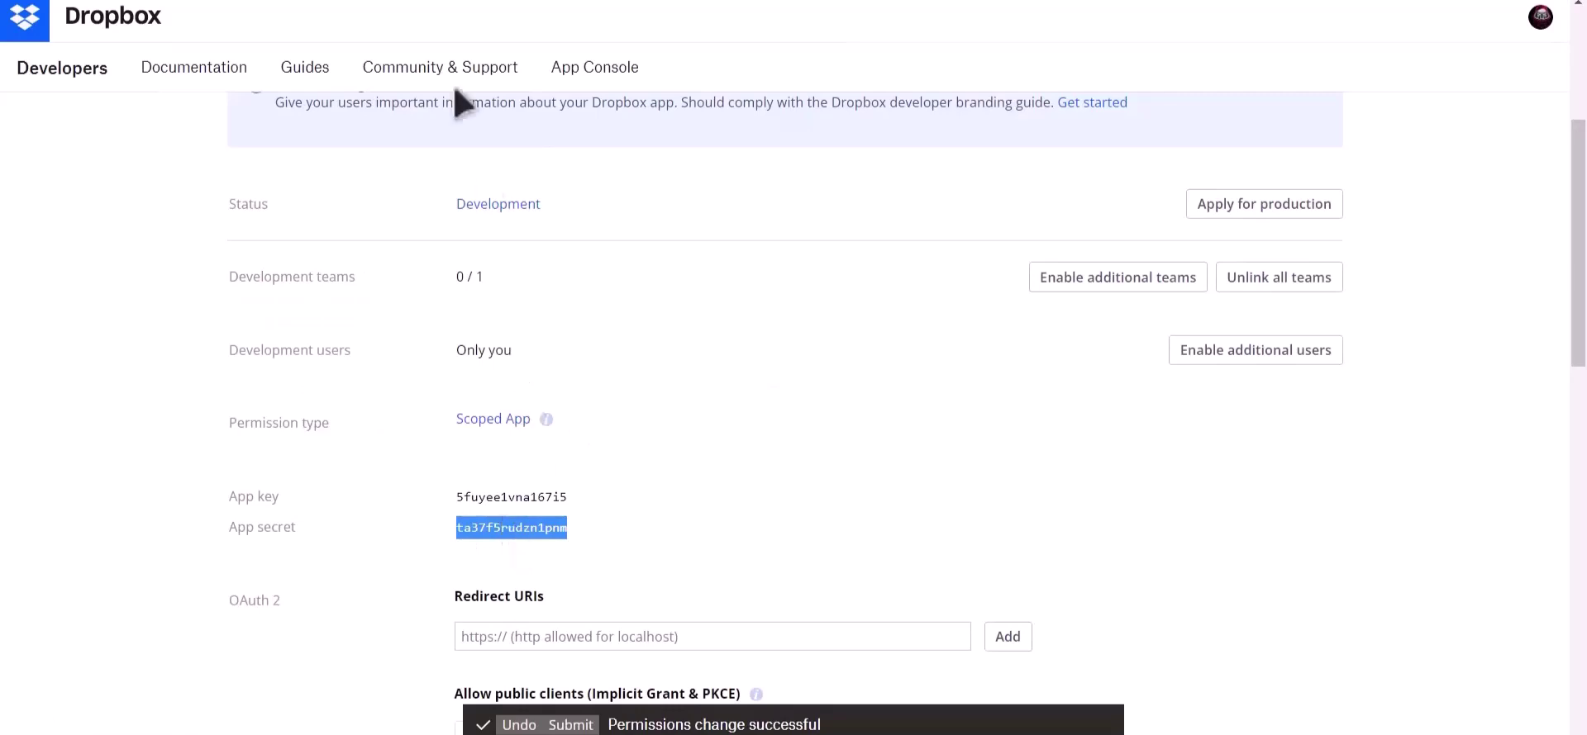
pyautogui.click(359, 387)
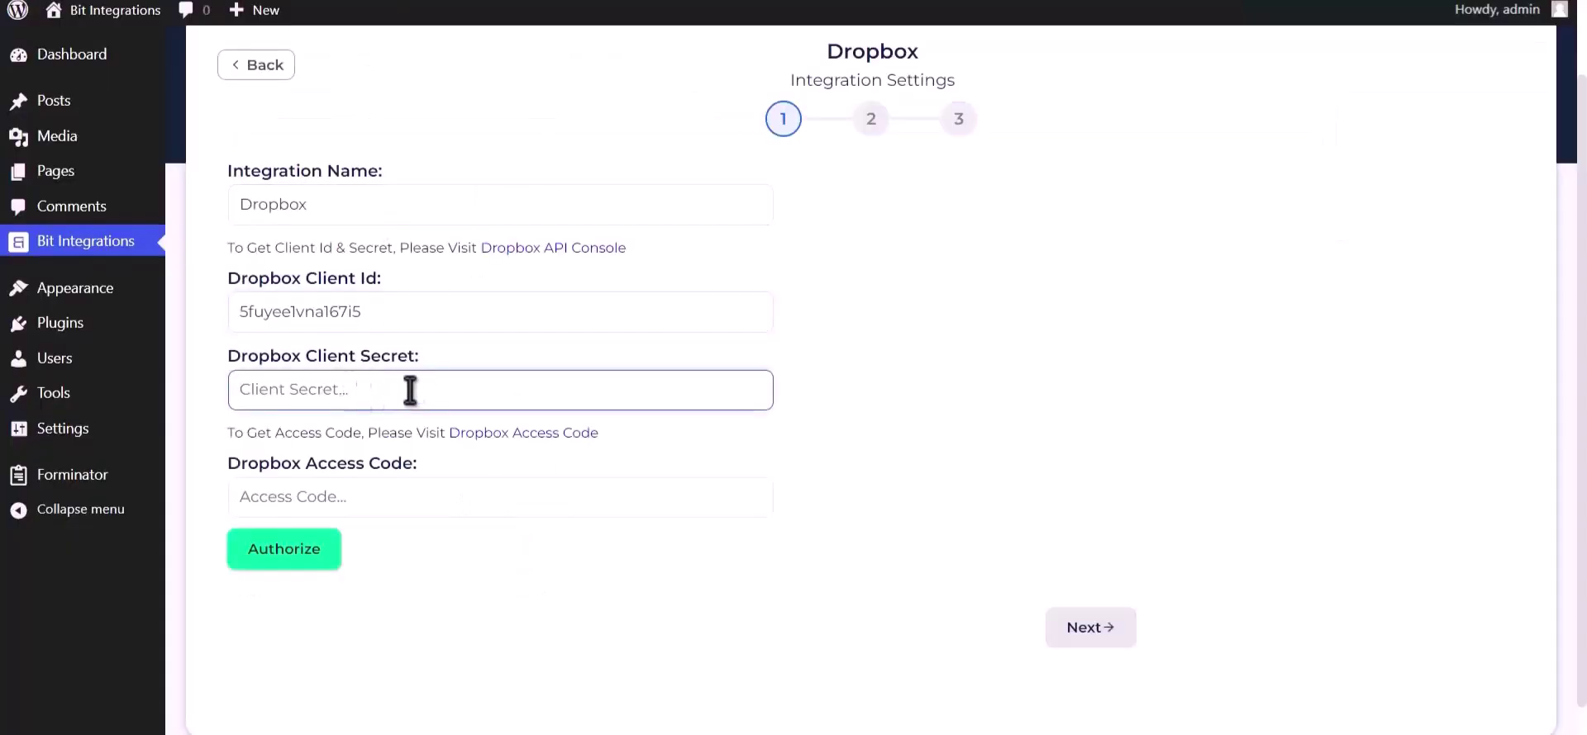
pyautogui.hotkey('ctrl', 'v')
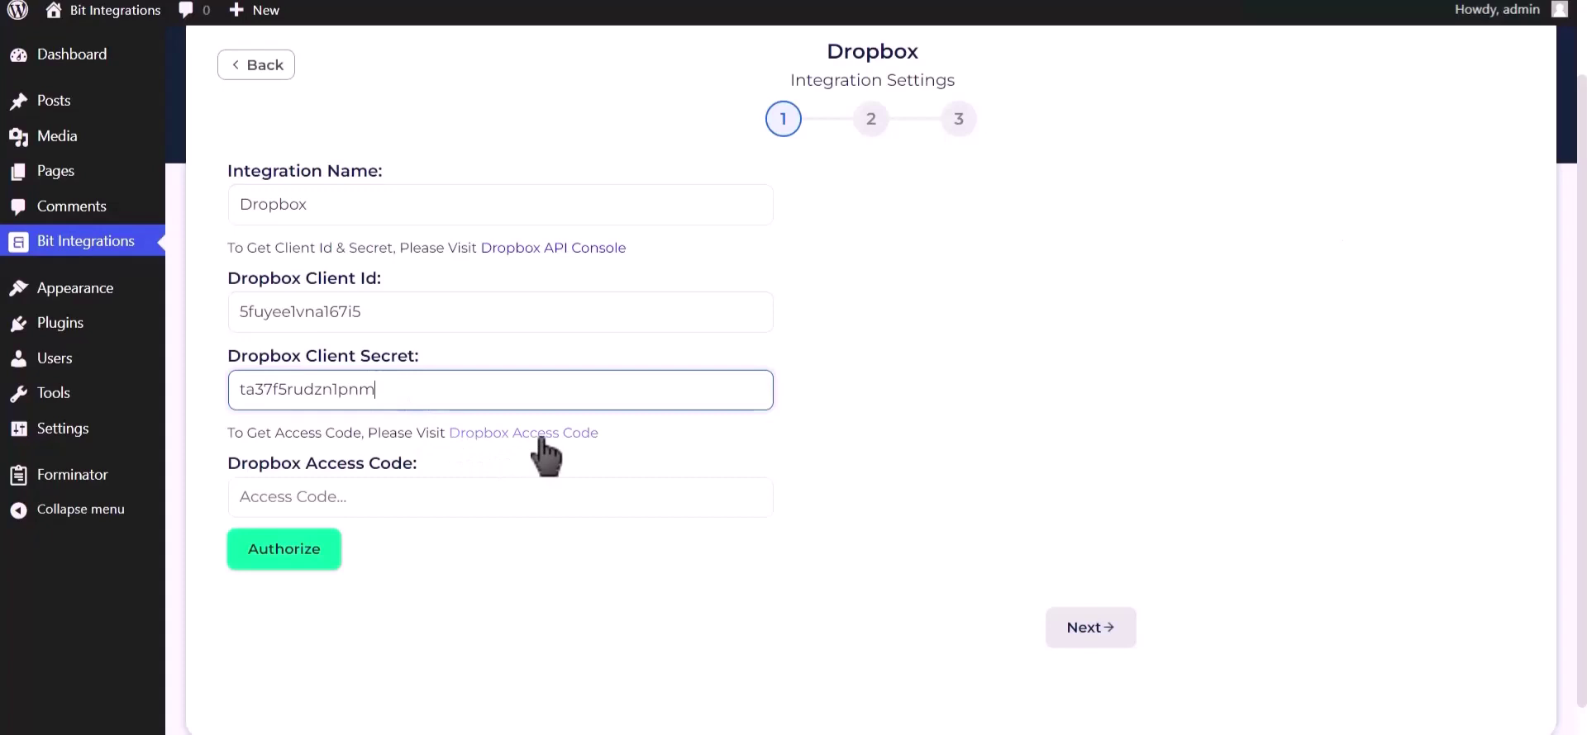
# Allow BitIntegrations access past the unverified-app warning and copy the generated access code
pyautogui.click(525, 436)
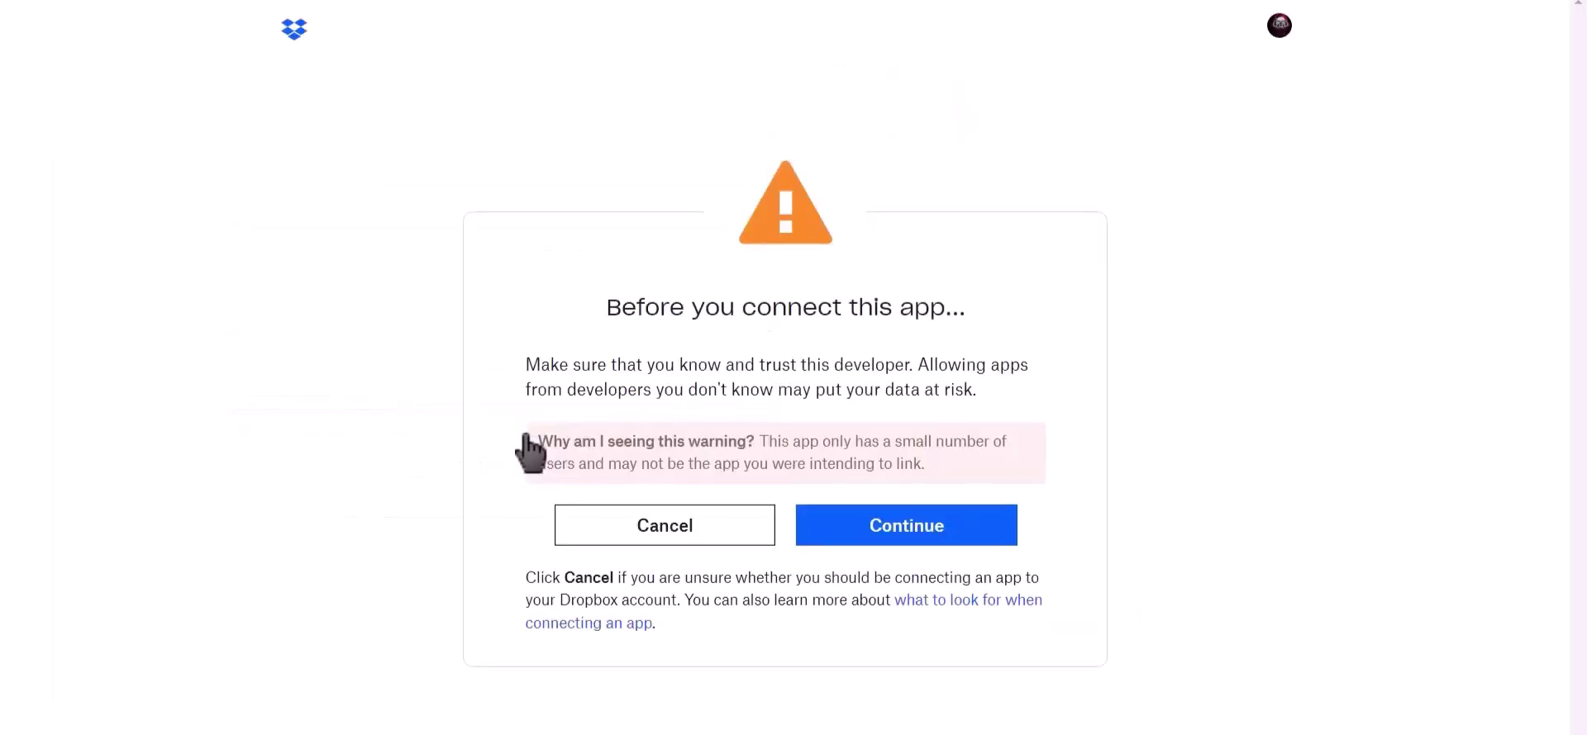
pyautogui.click(905, 529)
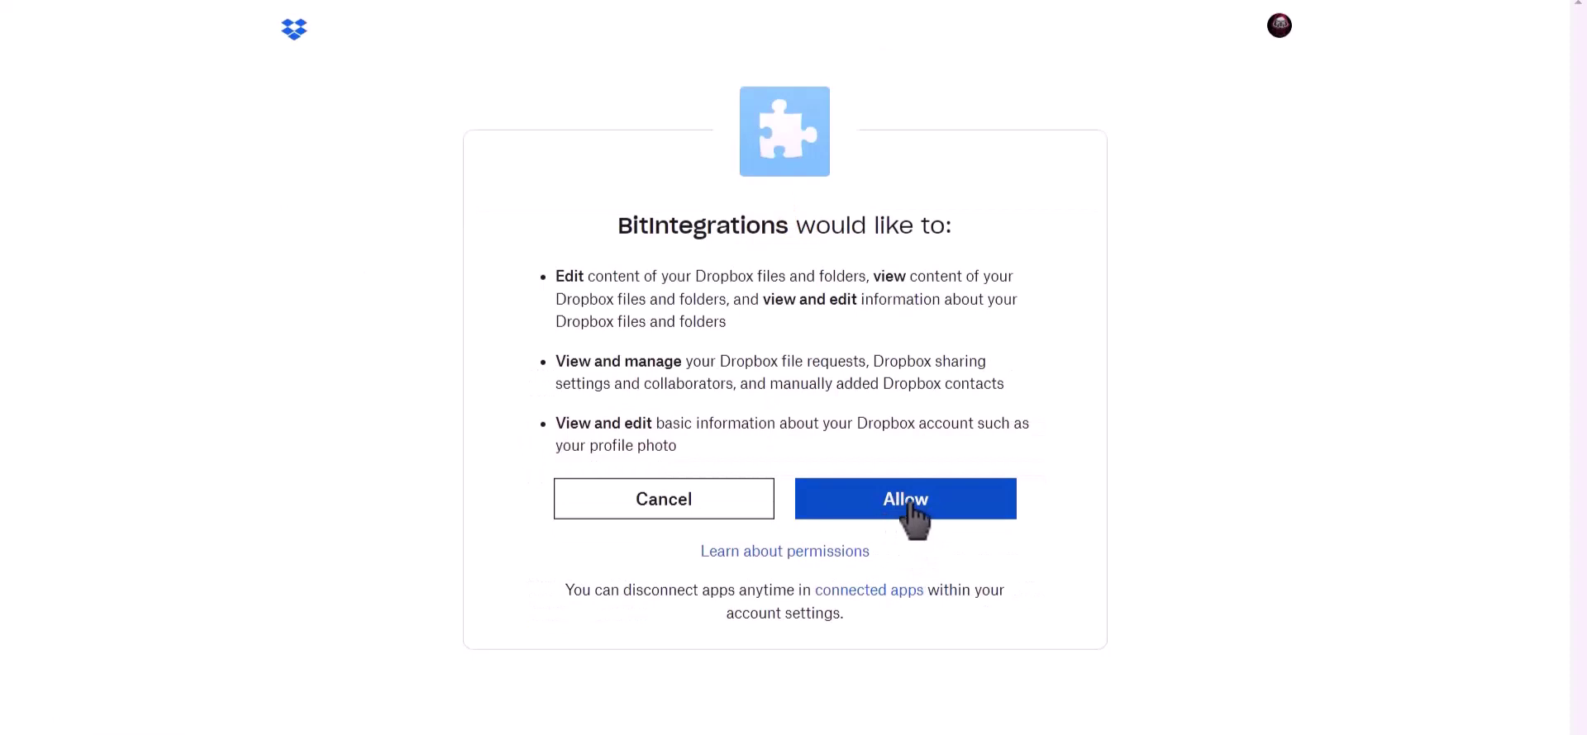
pyautogui.click(907, 504)
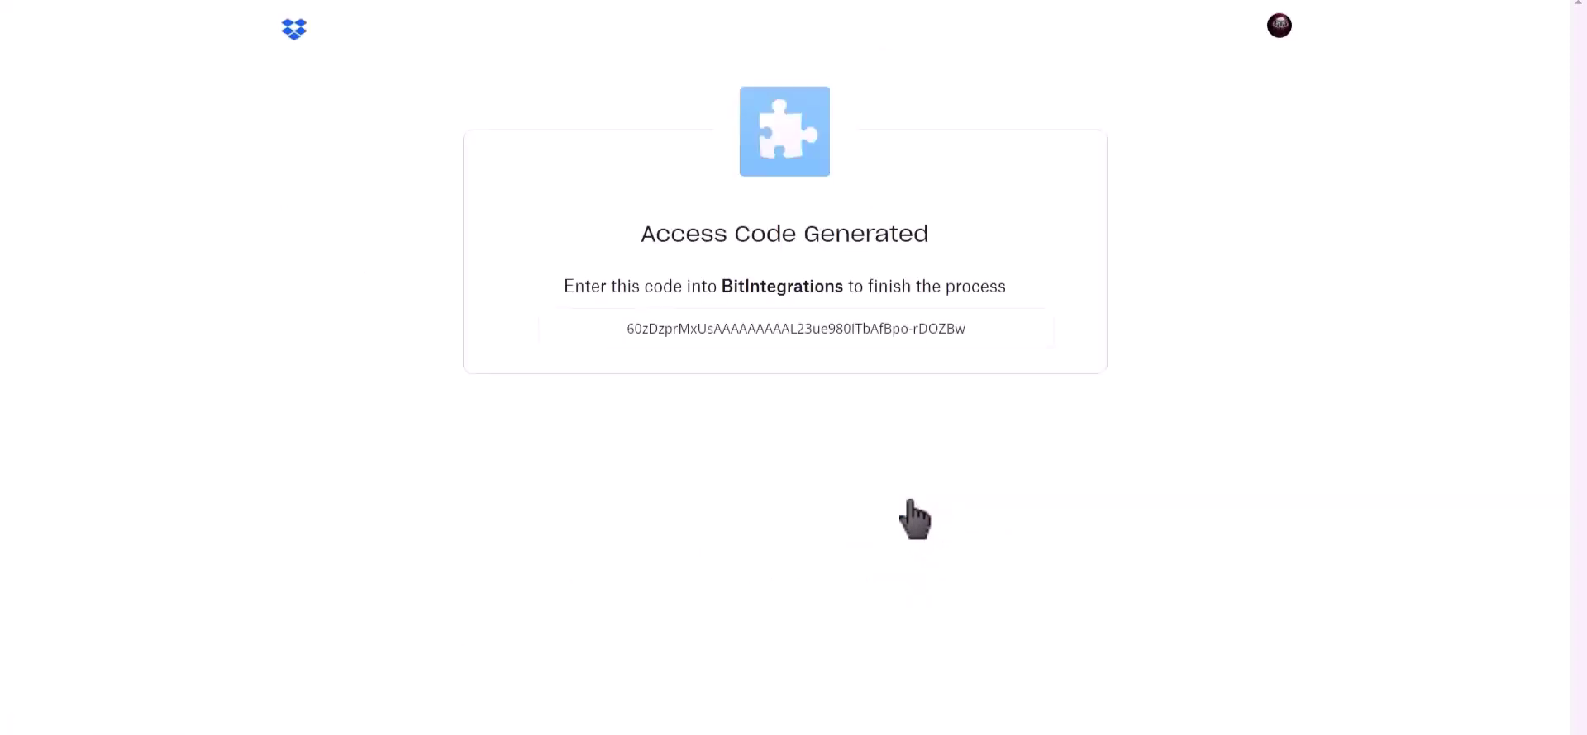
pyautogui.tripleClick(841, 328)
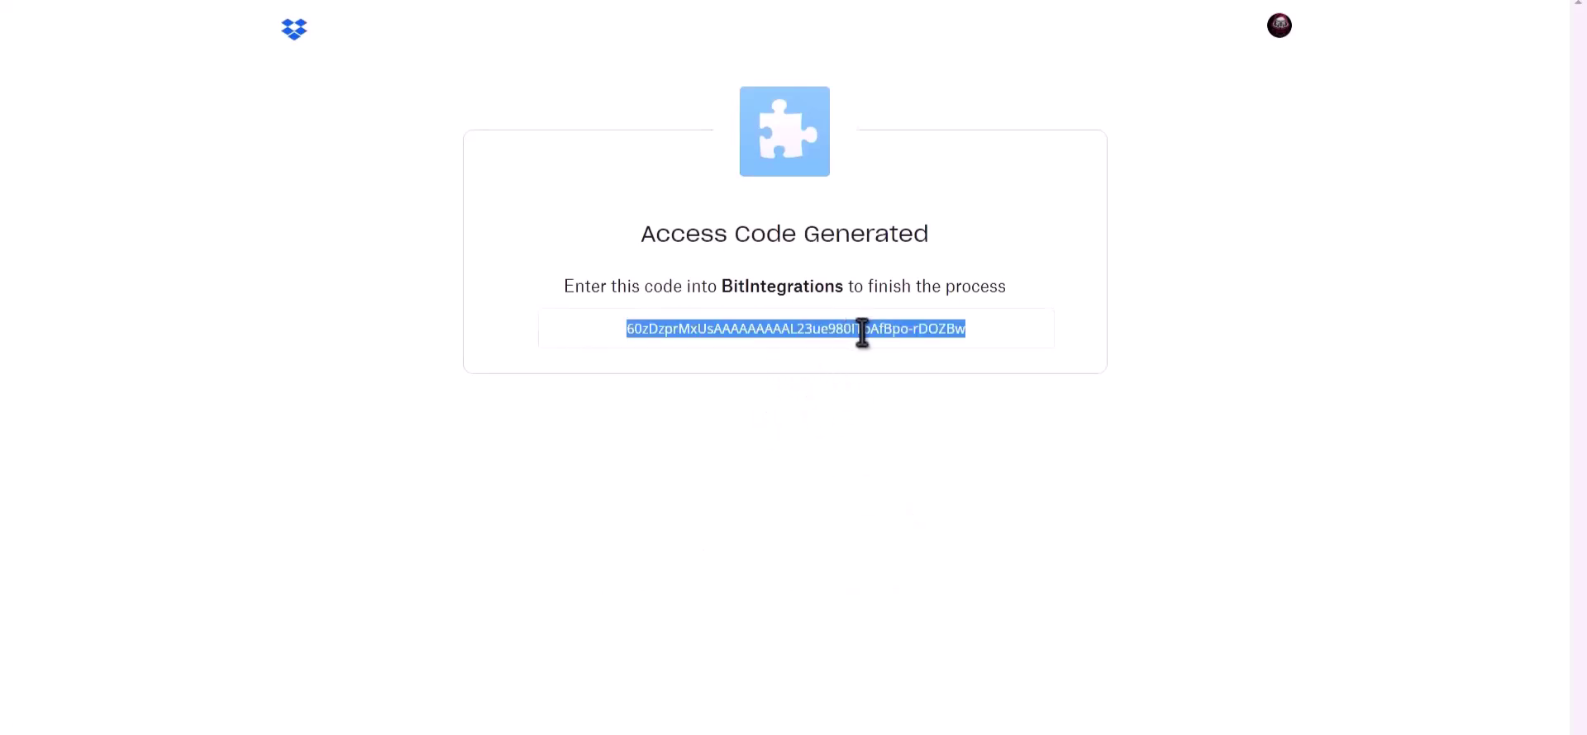
pyautogui.rightClick(861, 333)
pyautogui.click(878, 354)
pyautogui.click(726, 372)
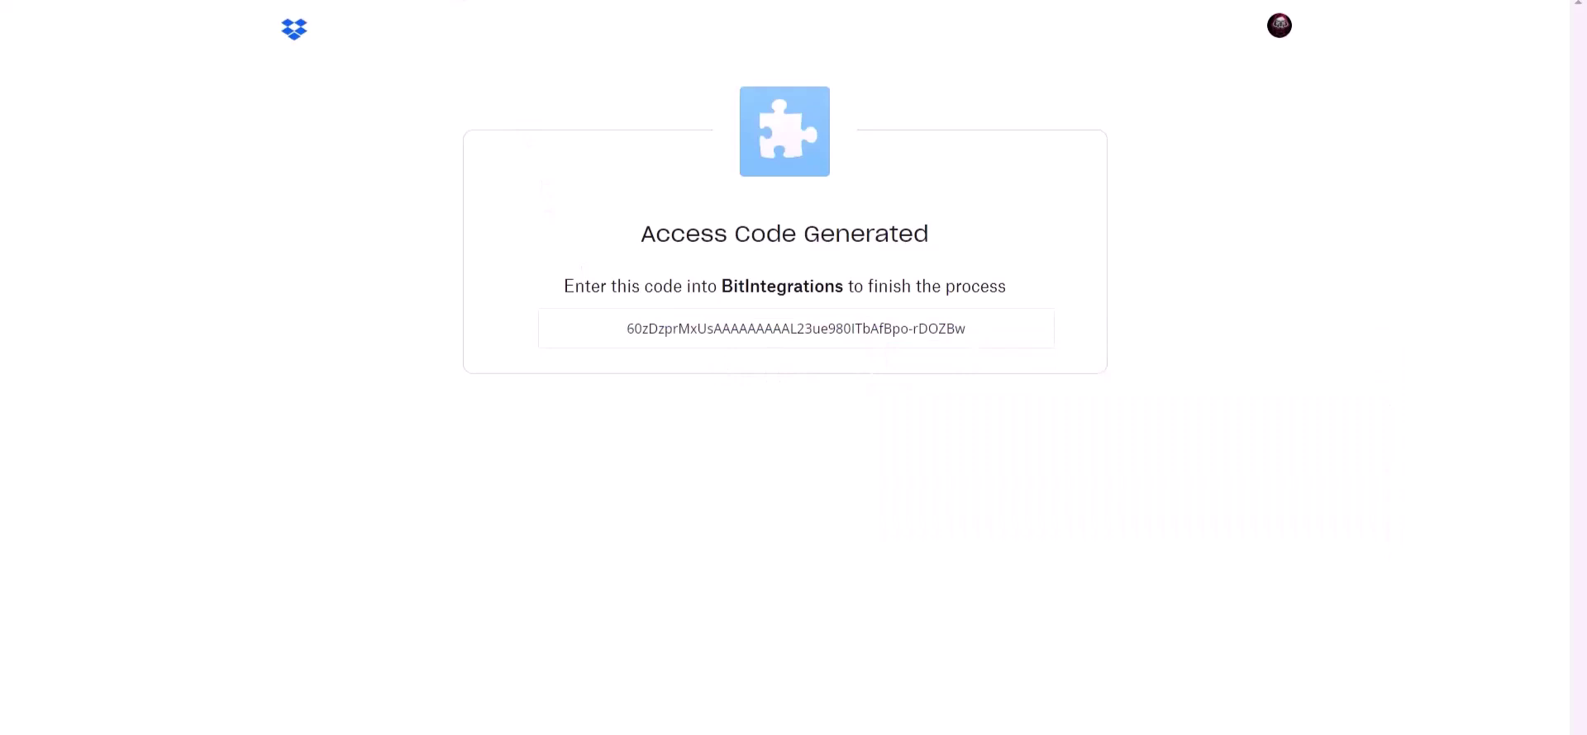
# Paste the code into the Dropbox Access Code field and authorize the connection successfully
pyautogui.click(432, 502)
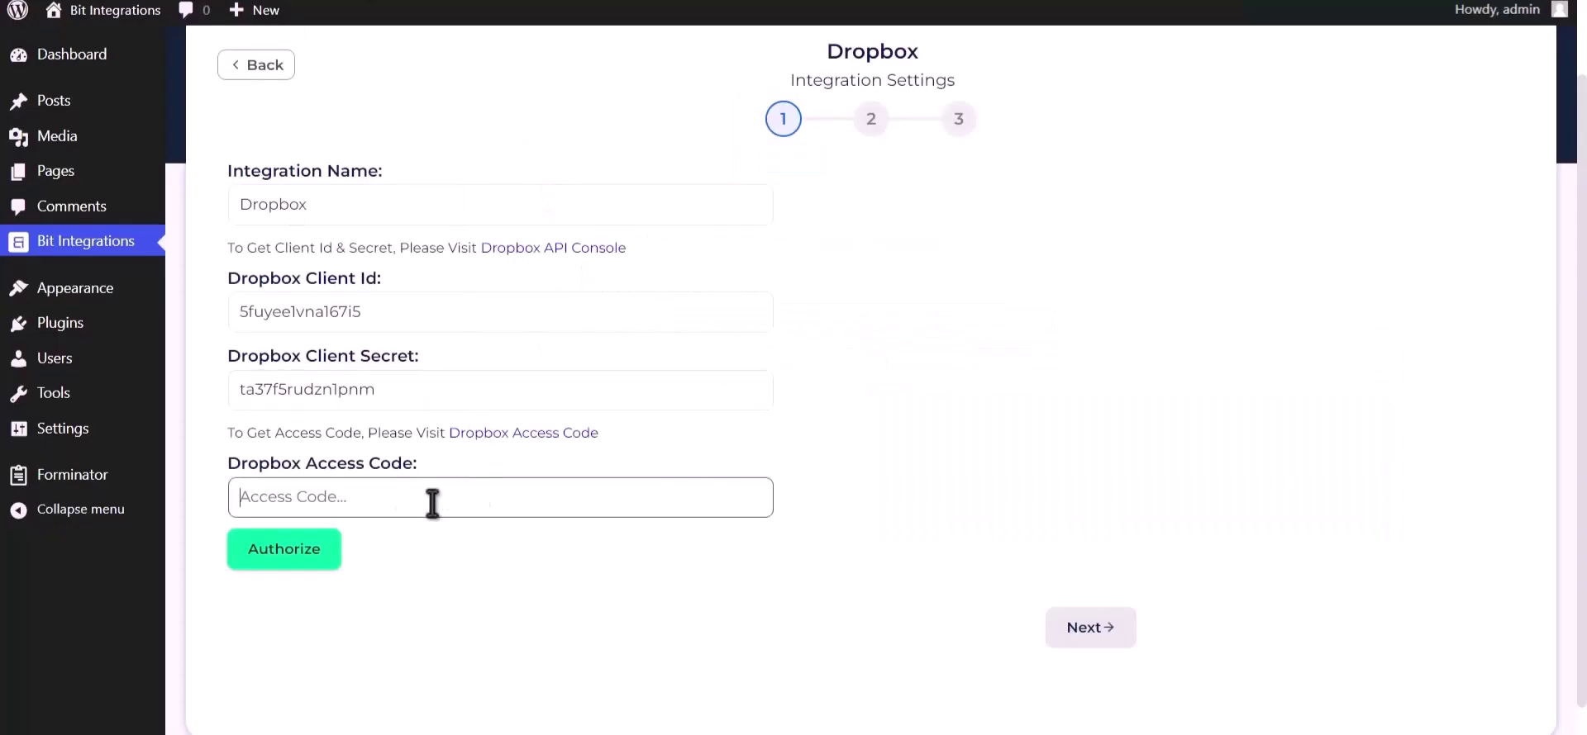
pyautogui.hotkey('ctrl', 'v')
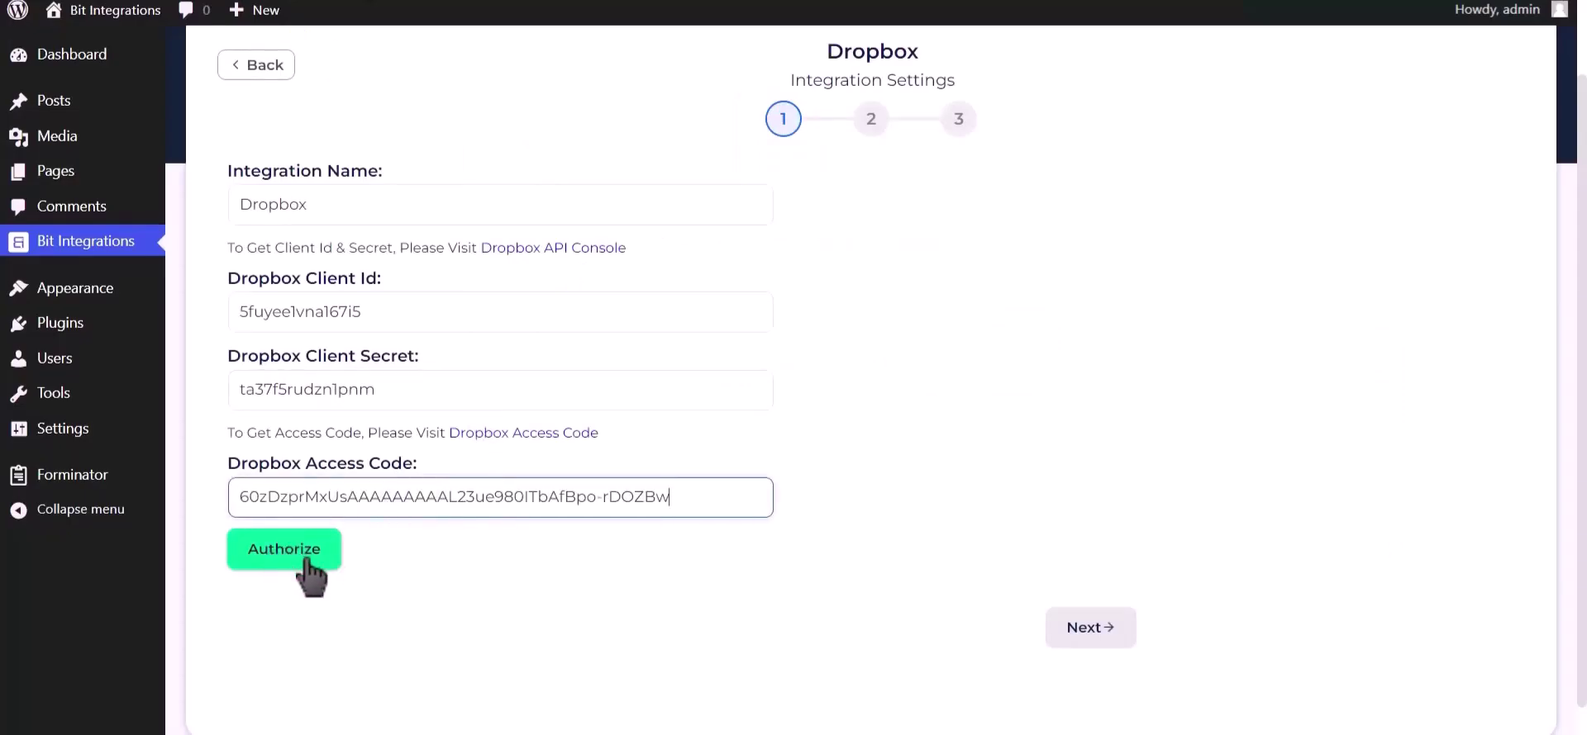
pyautogui.click(296, 566)
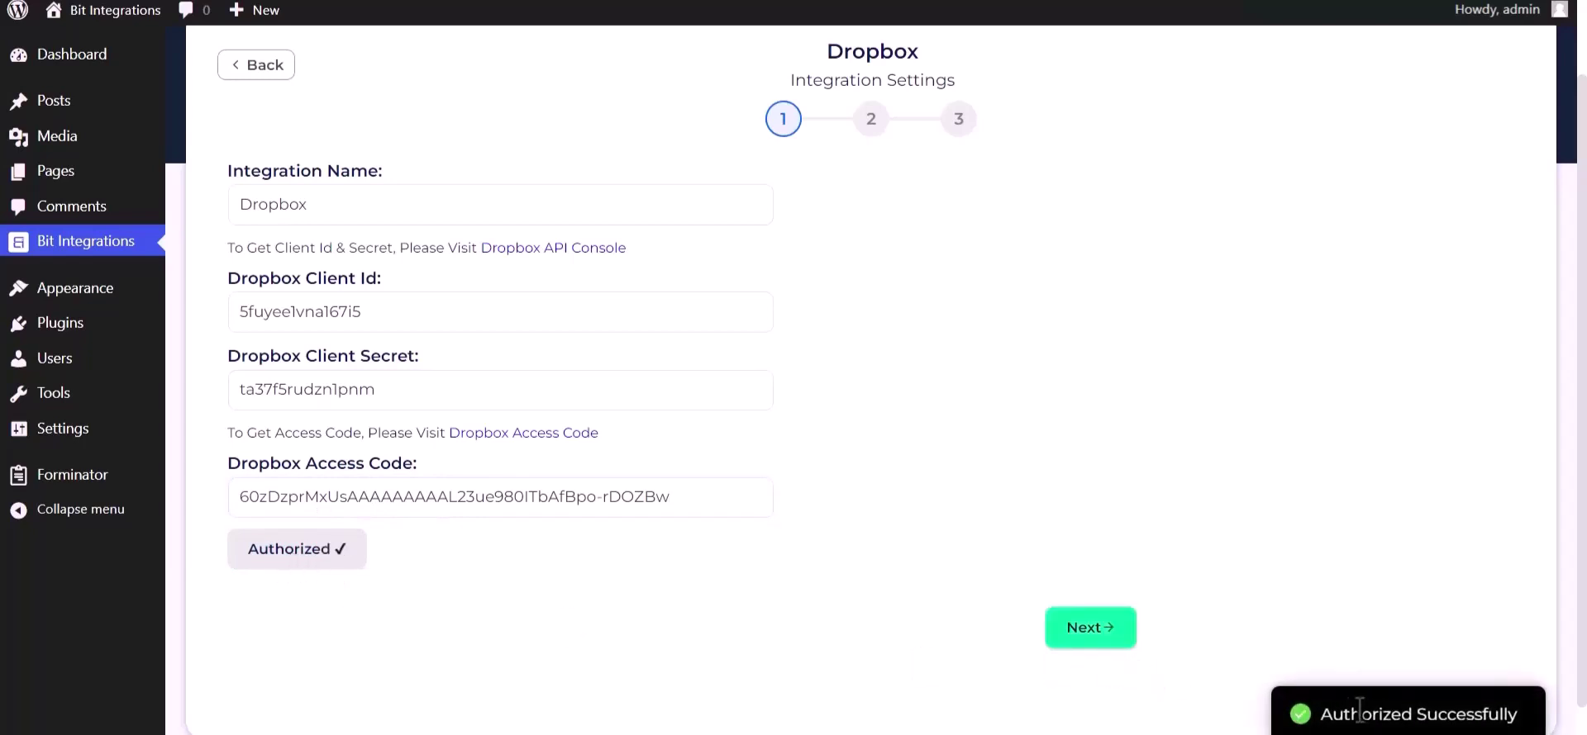
pyautogui.moveTo(1321, 714); pyautogui.dragTo(1519, 714)
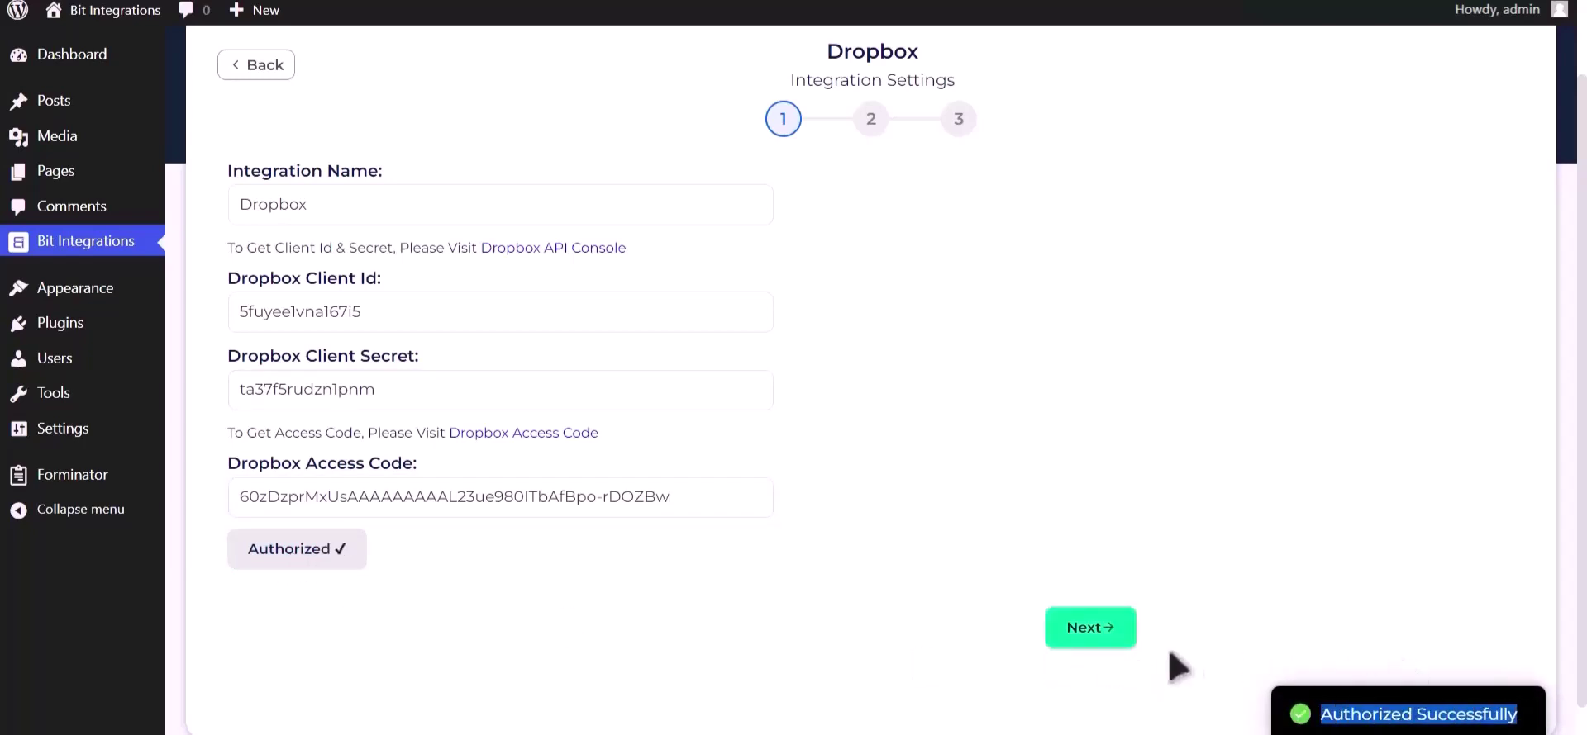
# Map Upload file-1 to the 'bit integrations' Dropbox folder and advance to the final step
pyautogui.click(1103, 632)
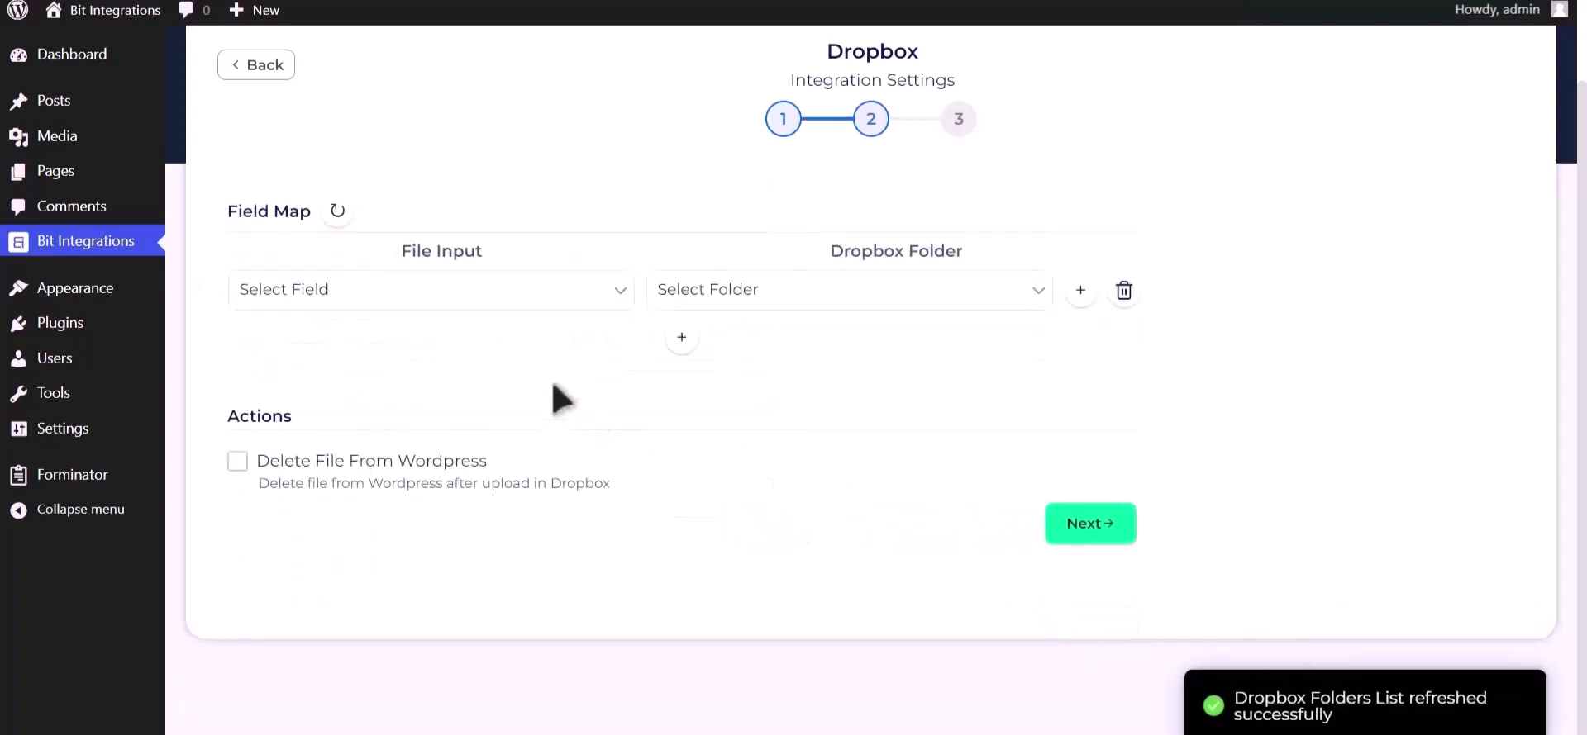
pyautogui.click(438, 304)
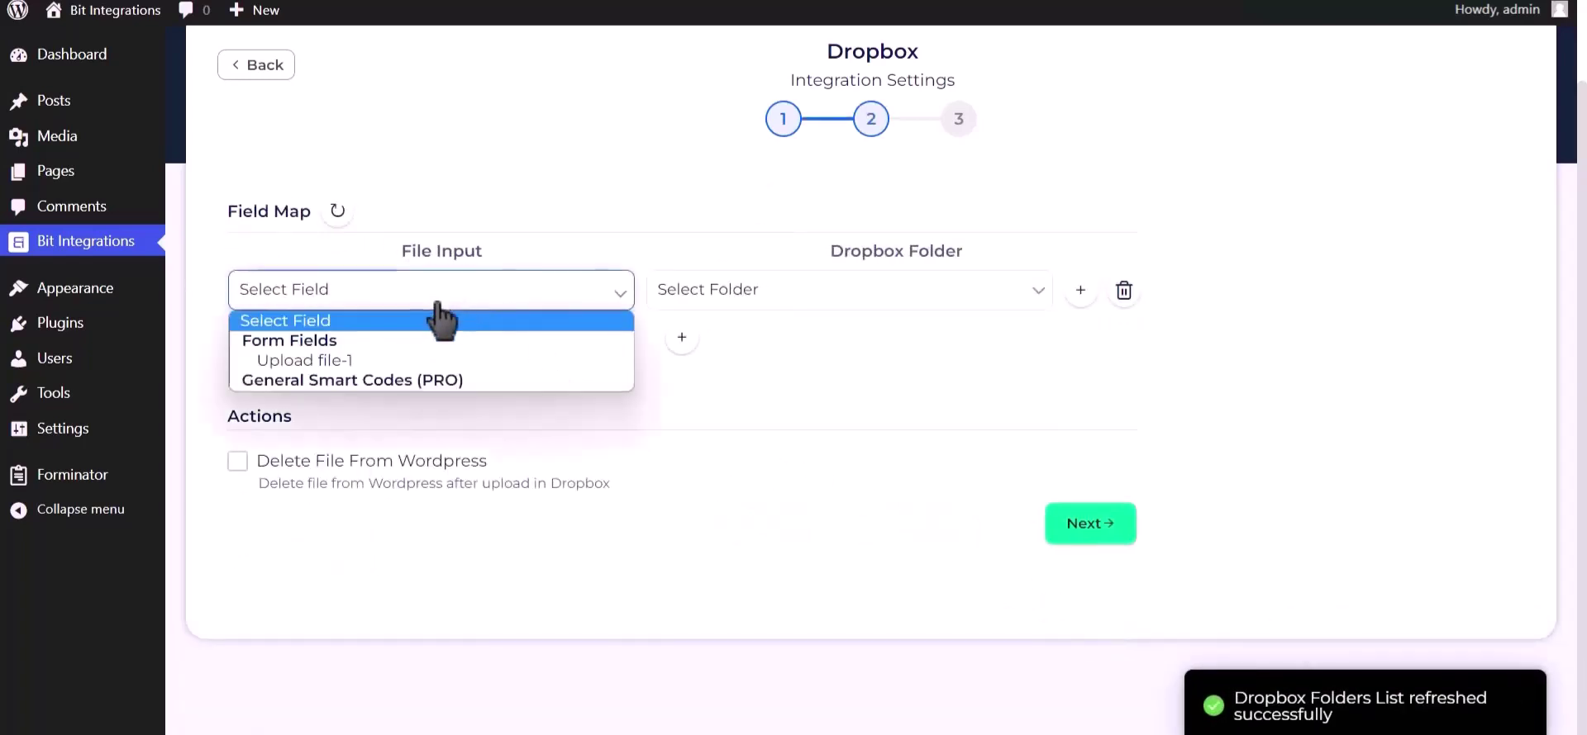
pyautogui.click(405, 361)
pyautogui.click(791, 305)
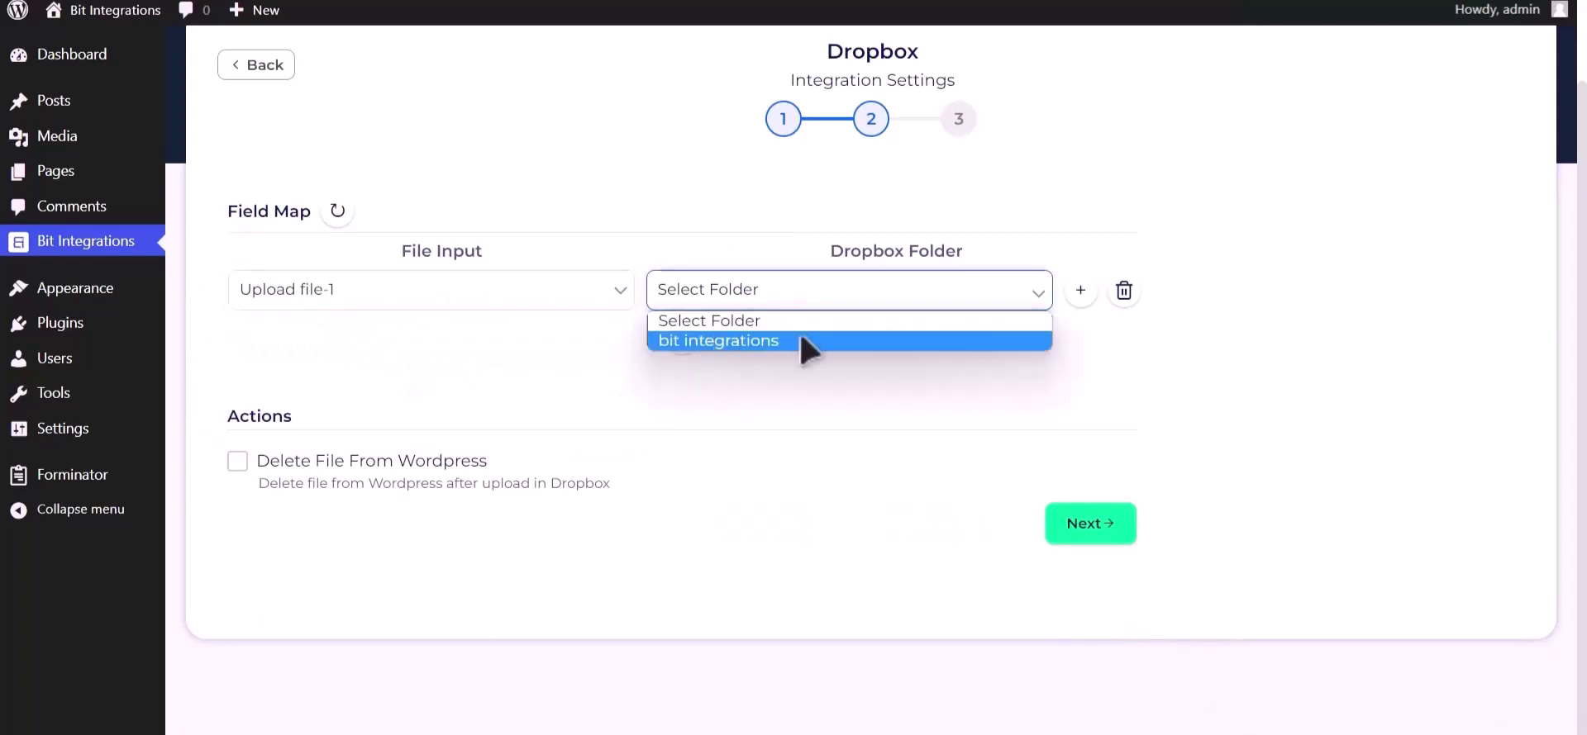
pyautogui.click(819, 340)
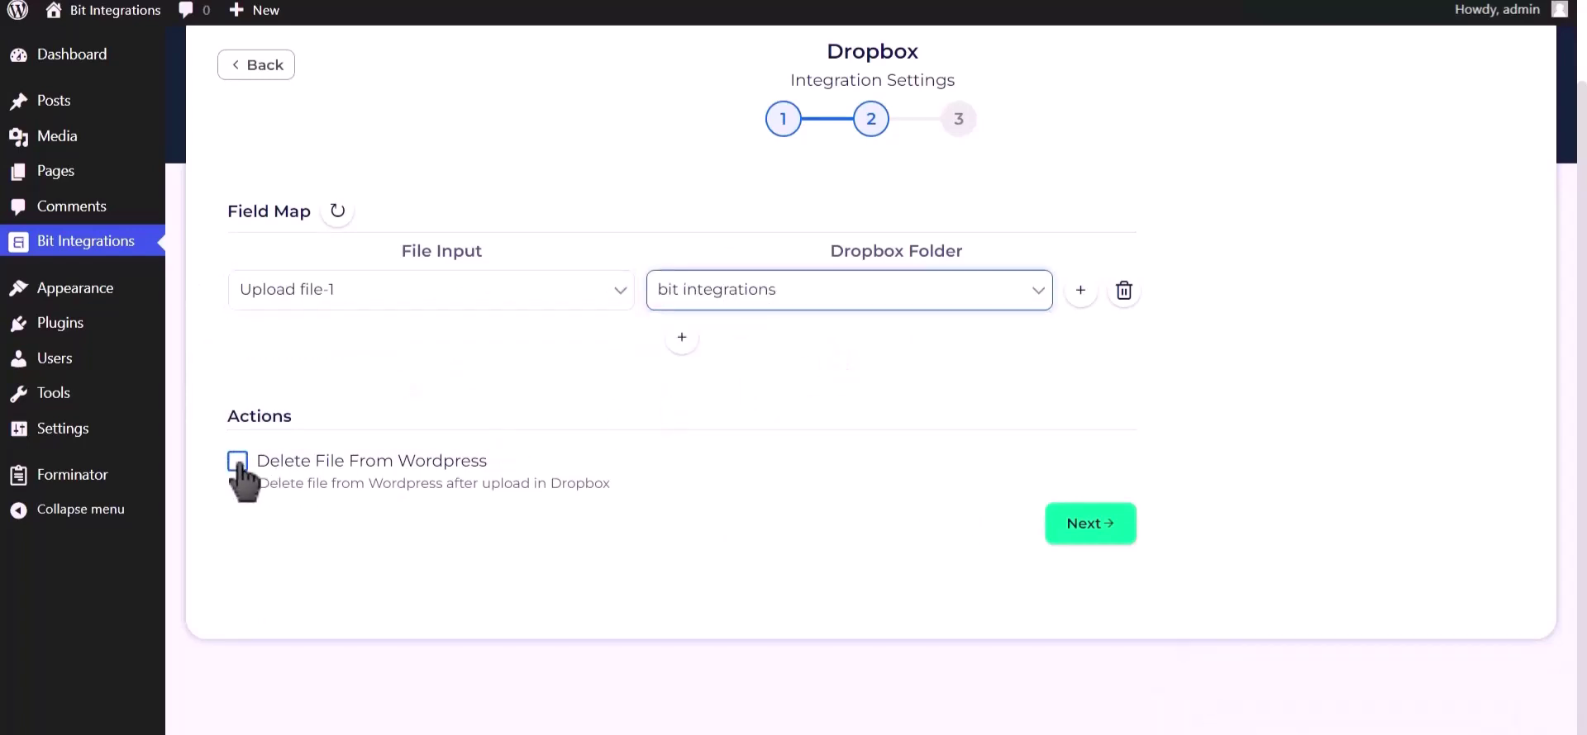
pyautogui.click(1083, 527)
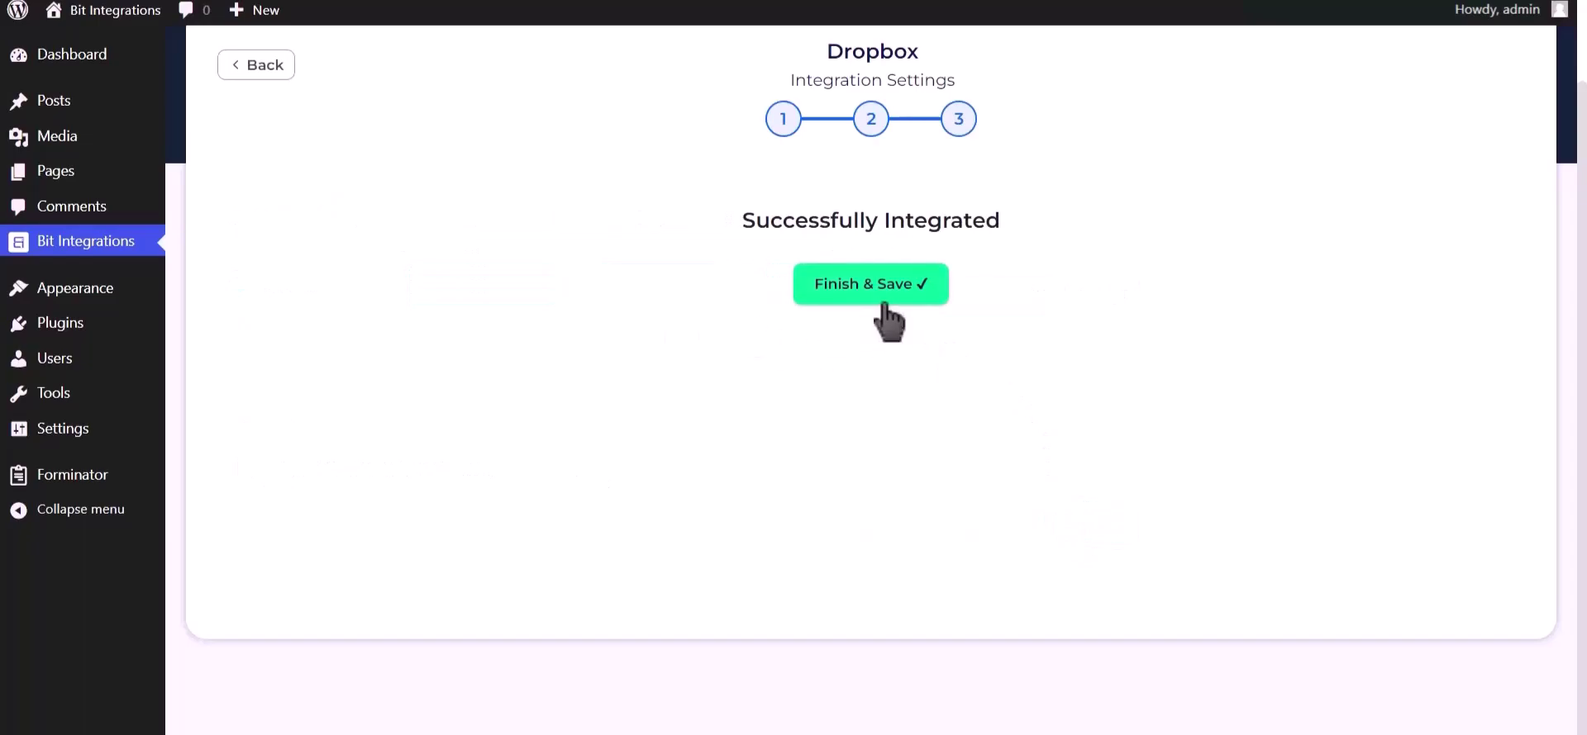
# Finish and save the integration, then fill in the test form's name, email and phone fields
pyautogui.click(888, 297)
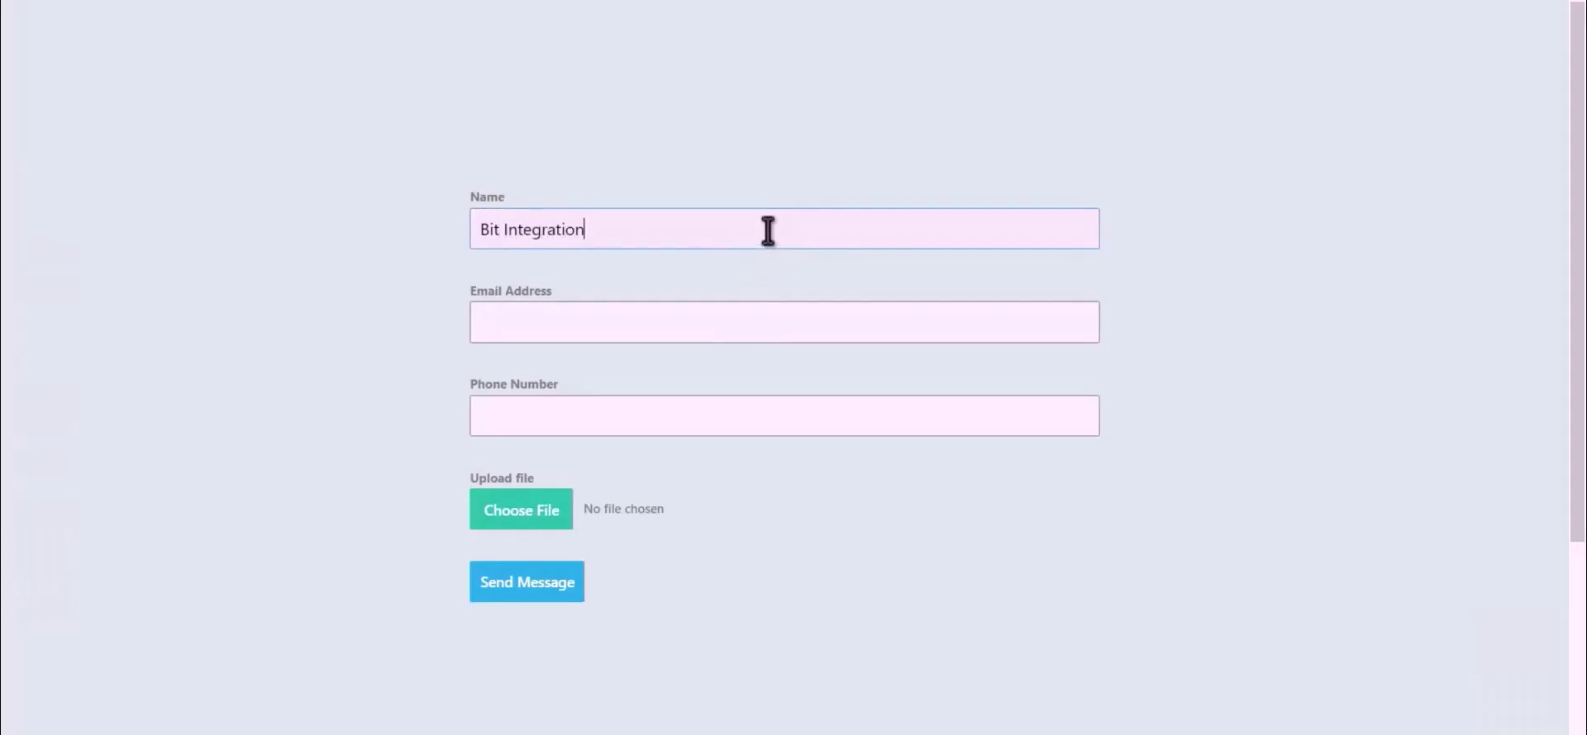
pyautogui.click(768, 319)
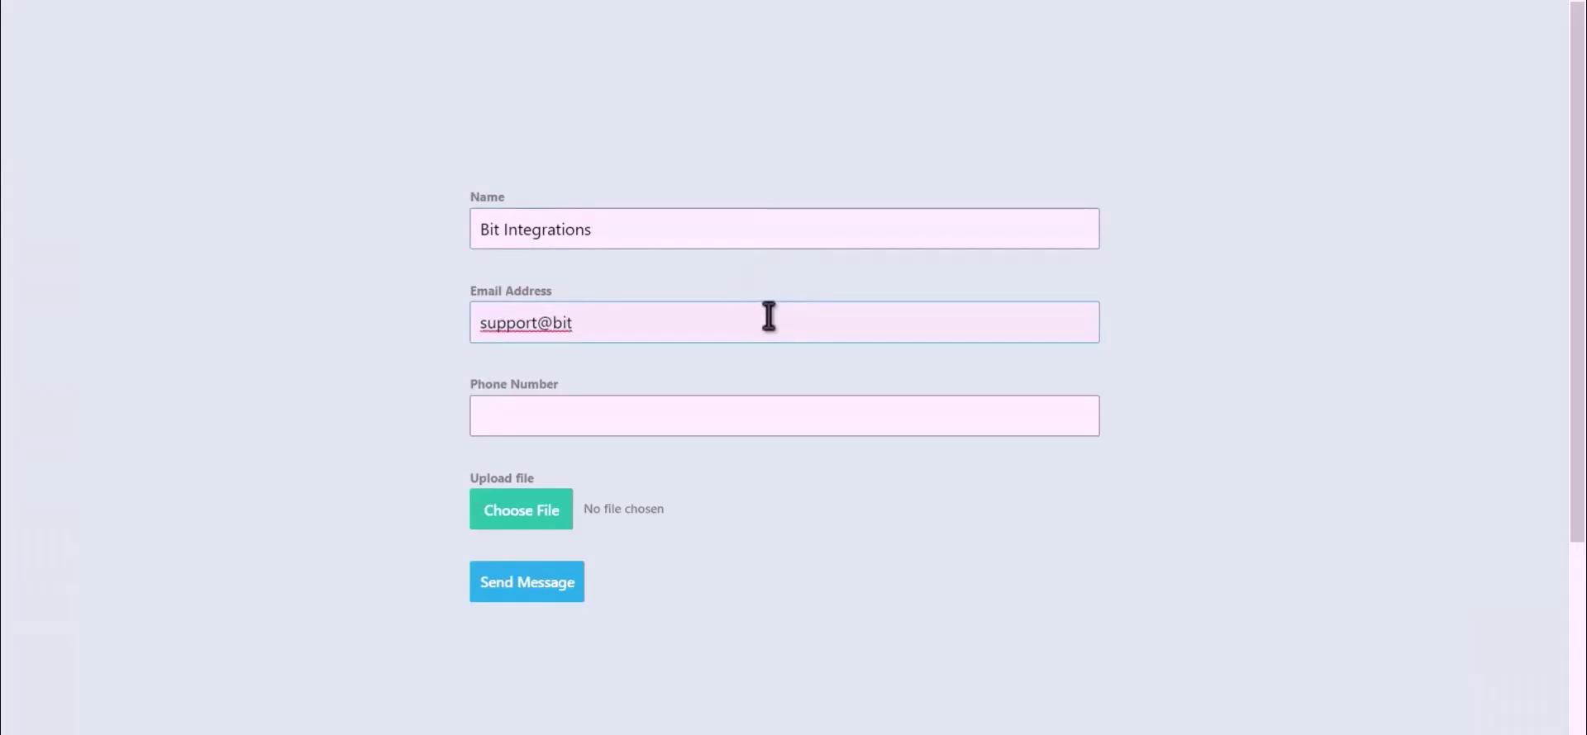
pyautogui.write('apps.pro')
pyautogui.click(688, 414)
pyautogui.write('444555666')
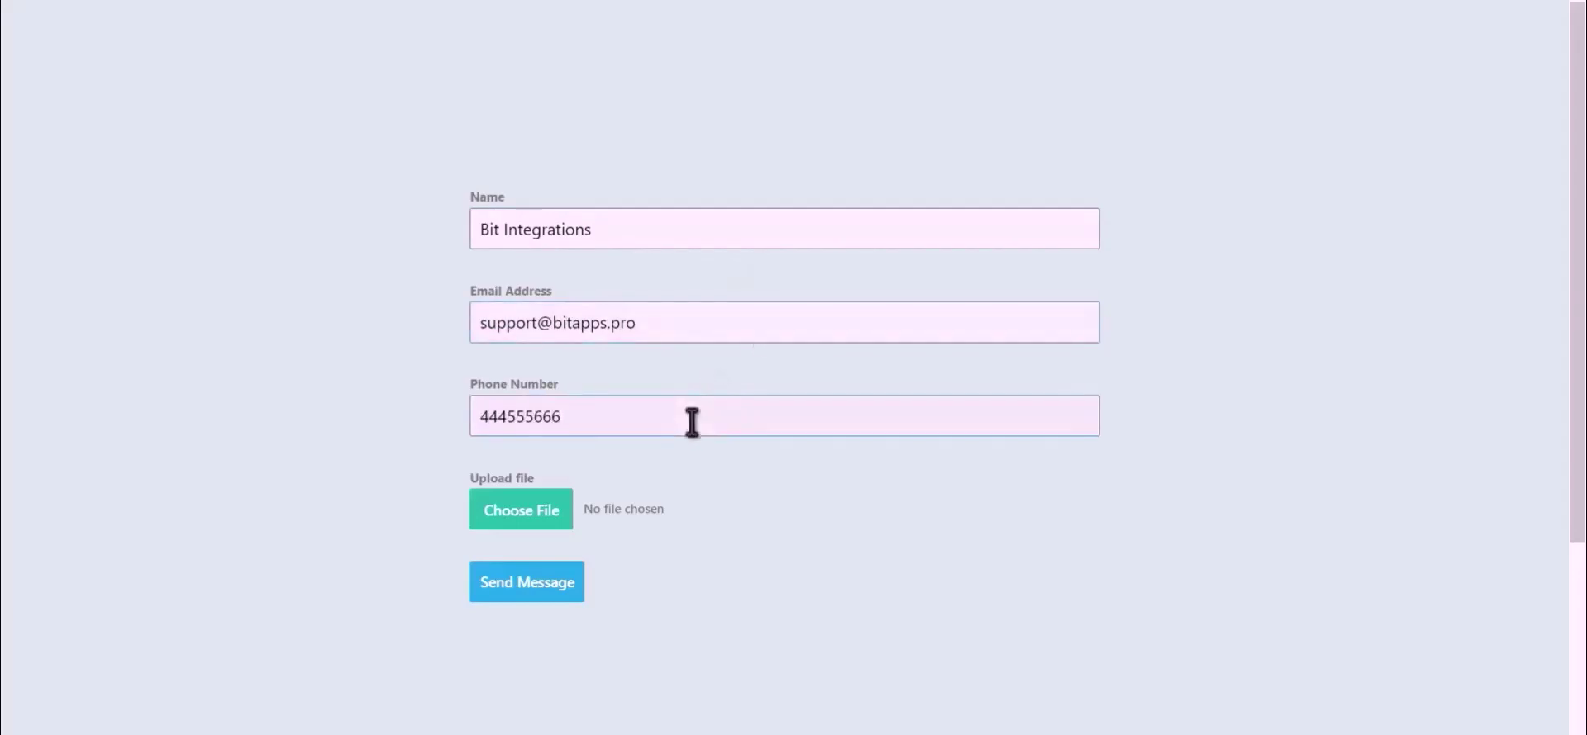
# Attach Bit Integrations.png to the upload field and submit the test entry
pyautogui.click(499, 527)
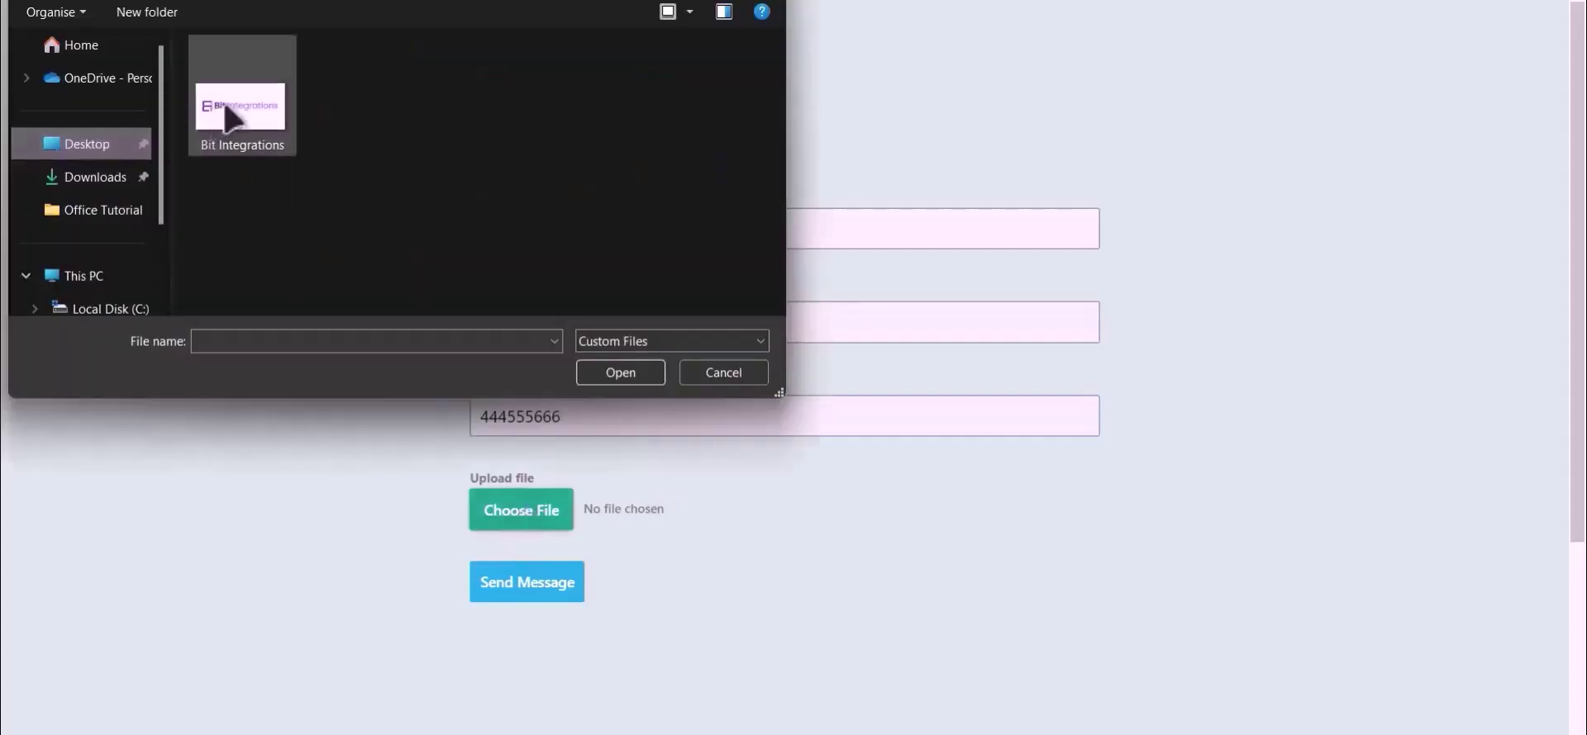
pyautogui.click(236, 100)
pyautogui.doubleClick(236, 99)
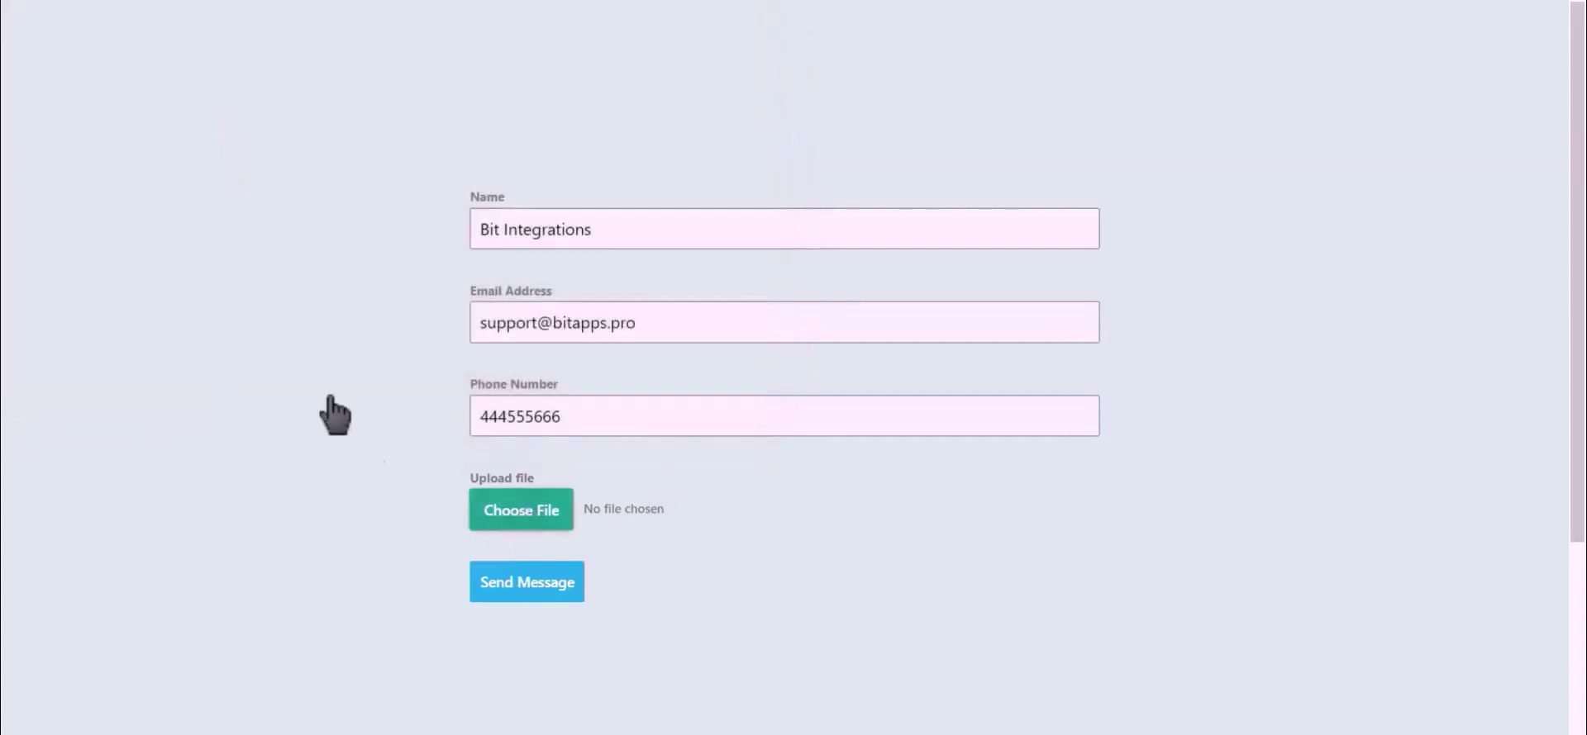
pyautogui.click(529, 583)
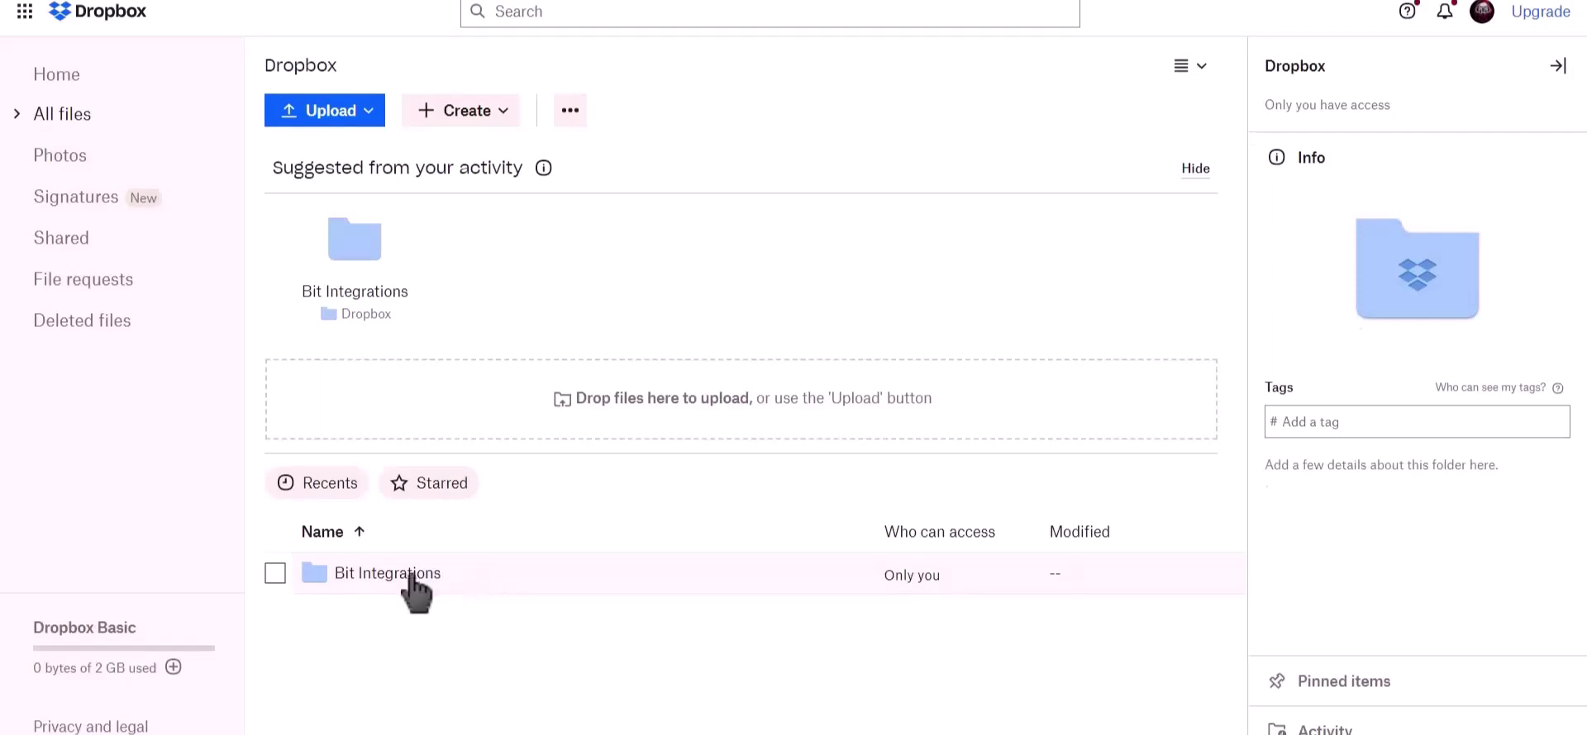
# Open the Bit Integrations folder in Dropbox All files to view the uploaded PNG
pyautogui.click(411, 580)
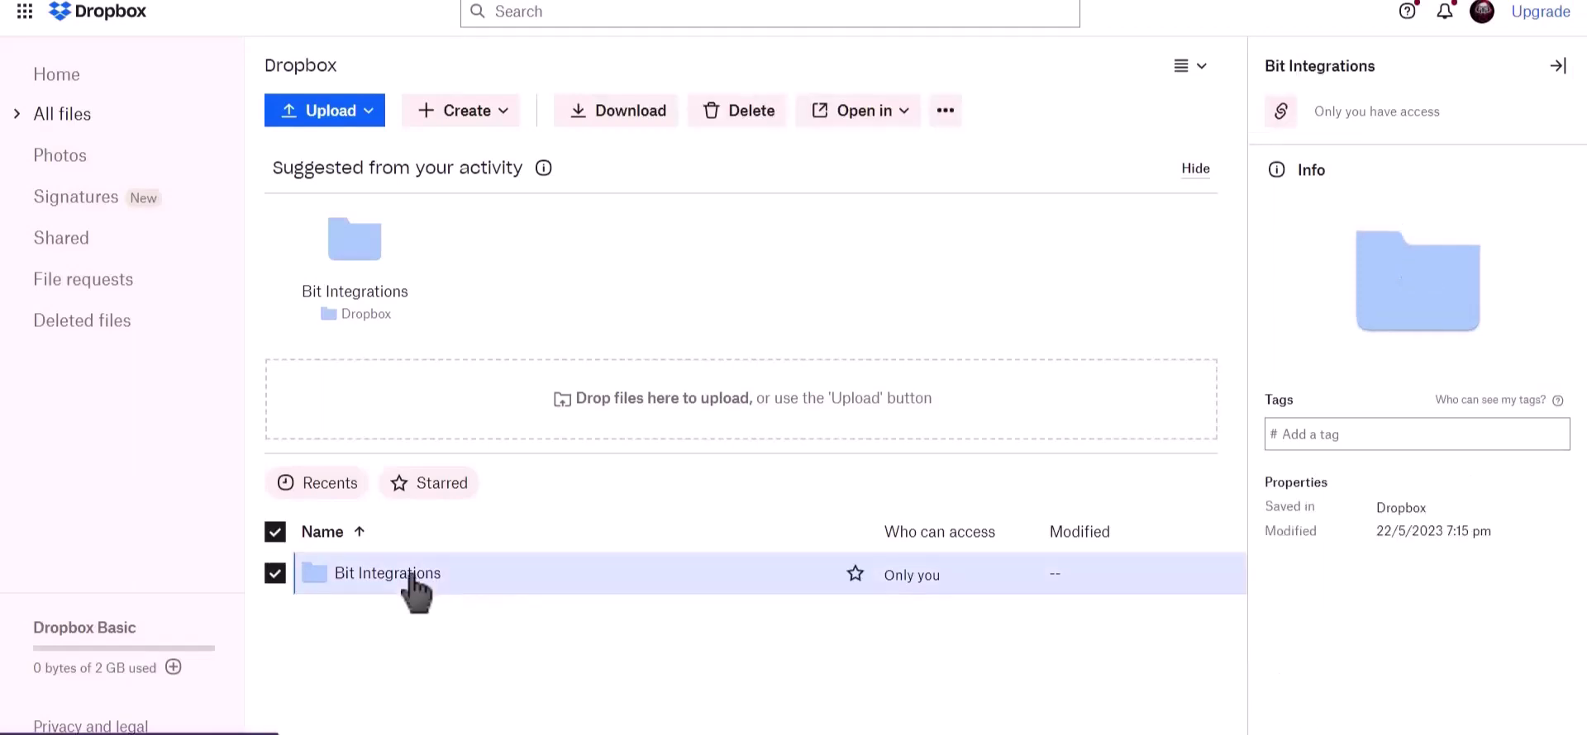
pyautogui.doubleClick(410, 580)
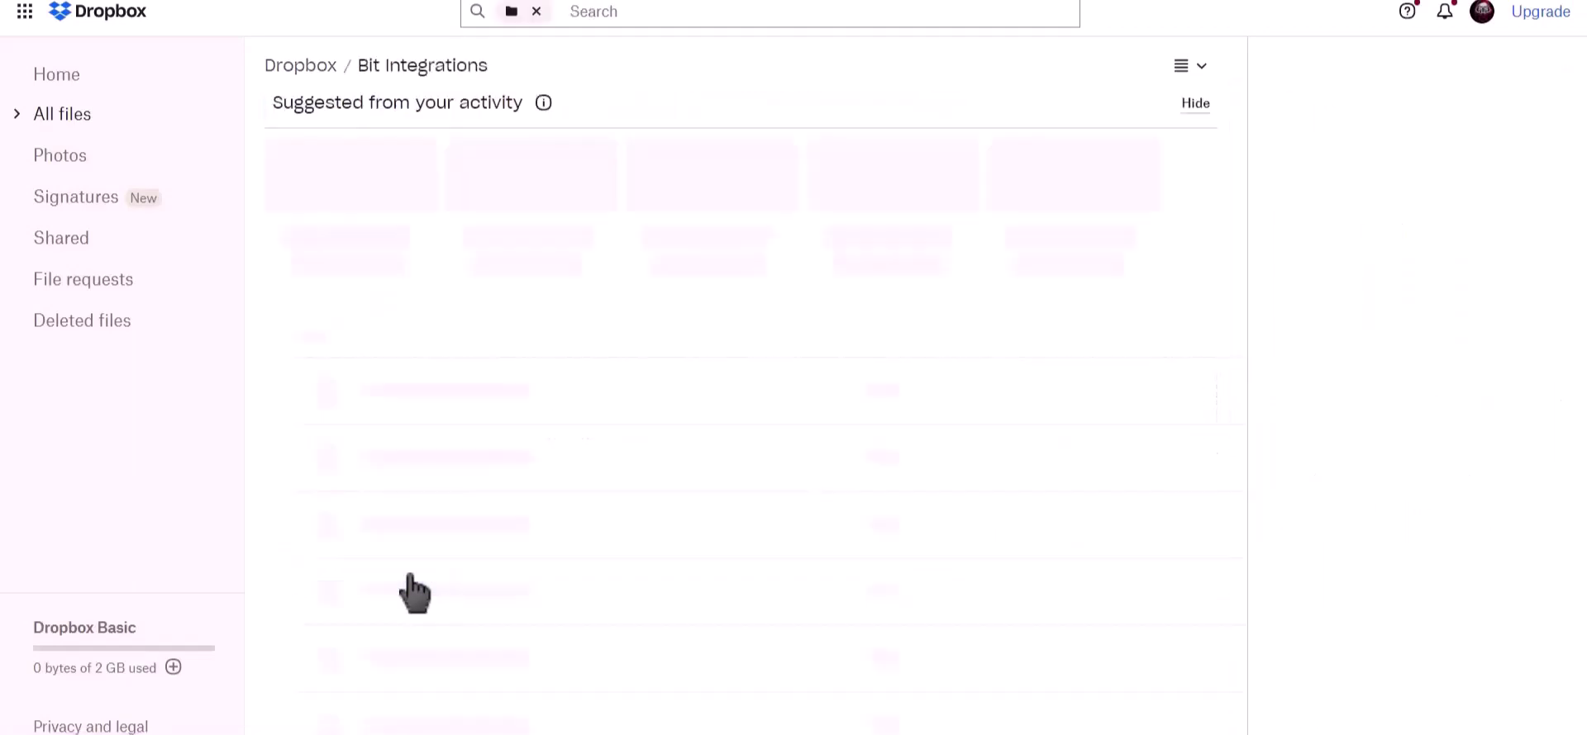